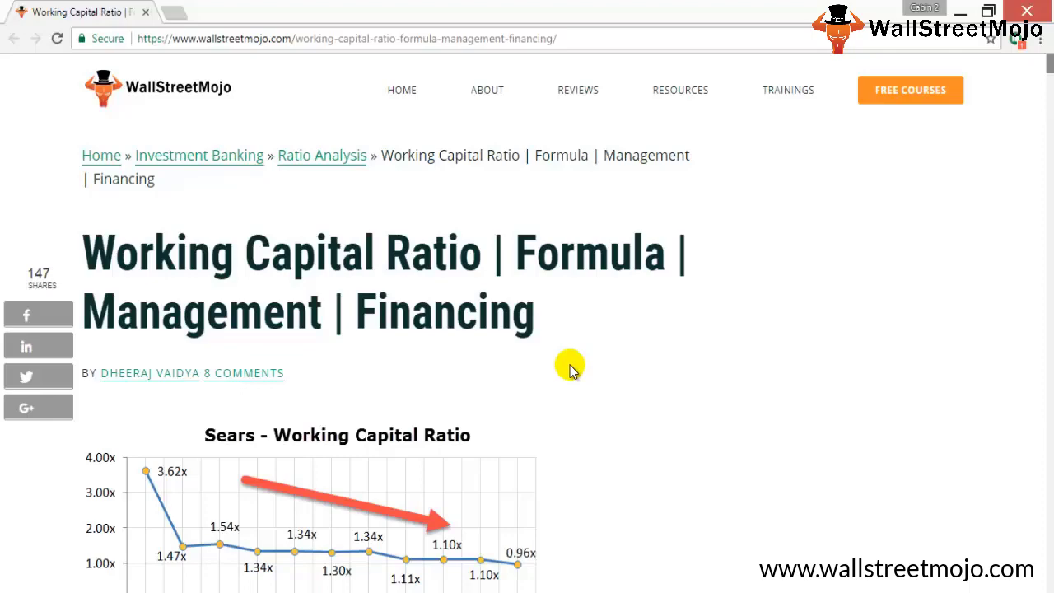
Step: Scroll the article to the working capital ratio formula and highlight it
scroll(572, 368, down, 1)
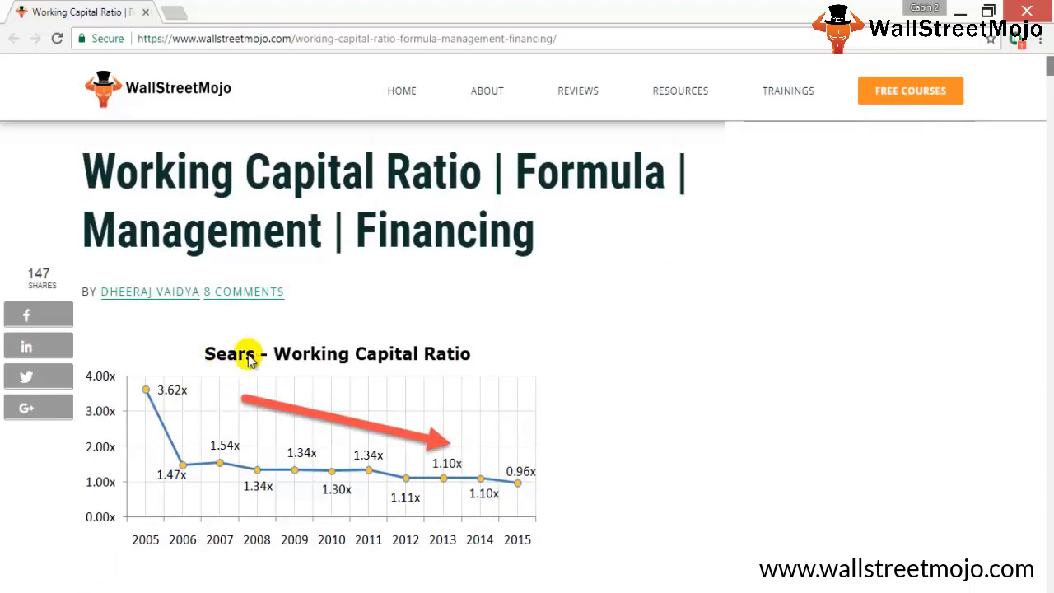
scroll(573, 344, down, 1)
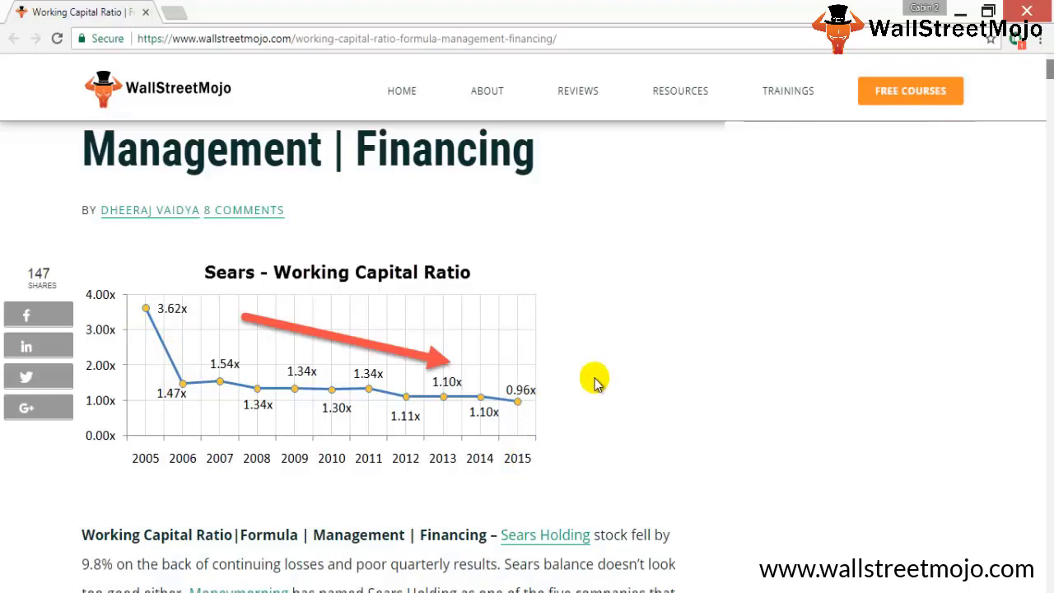
scroll(595, 387, up, 1)
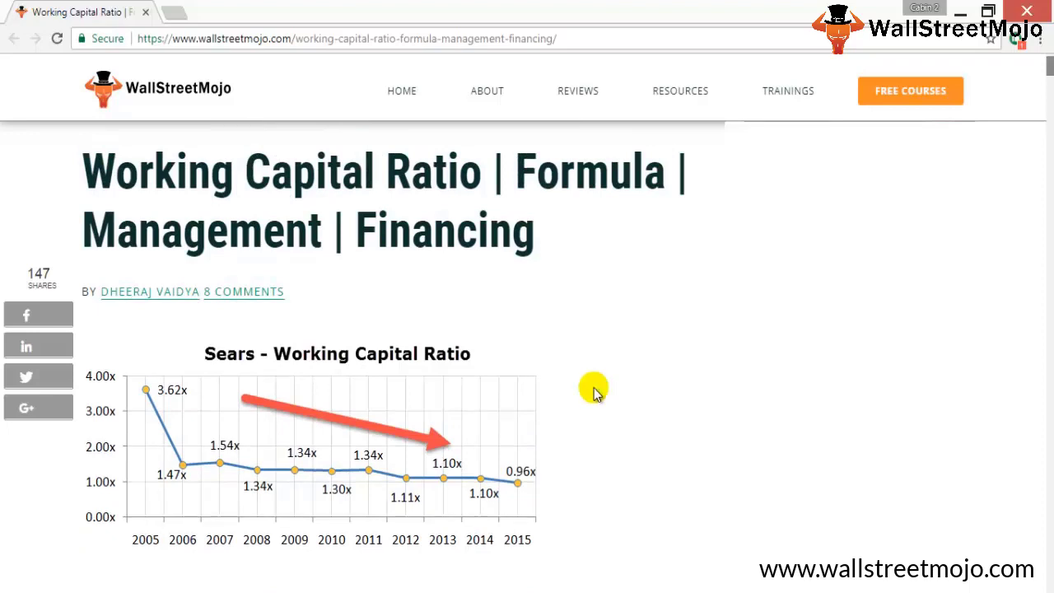
scroll(595, 392, down, 2)
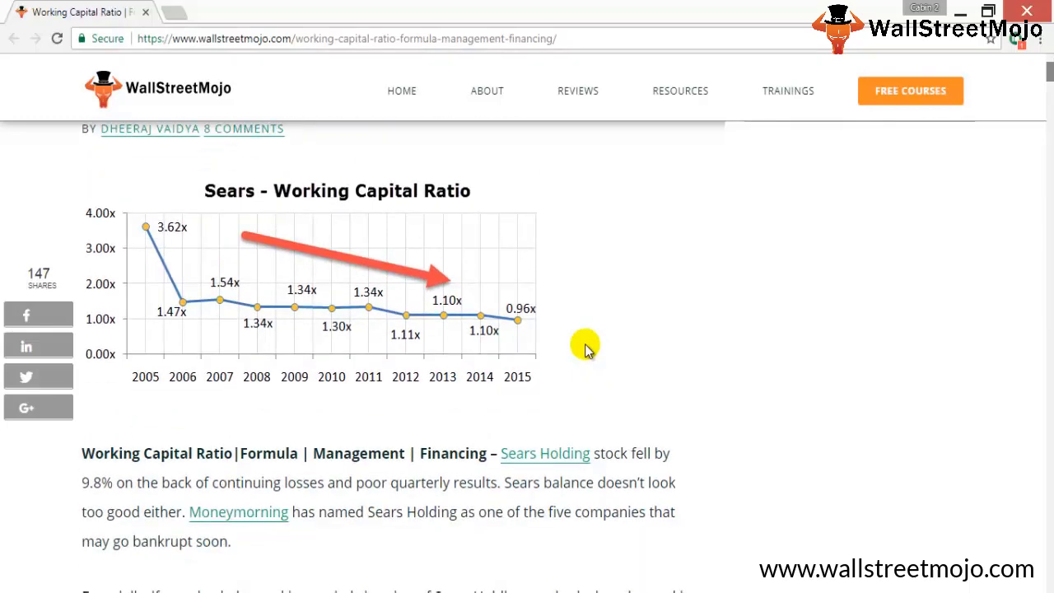
scroll(589, 338, down, 1)
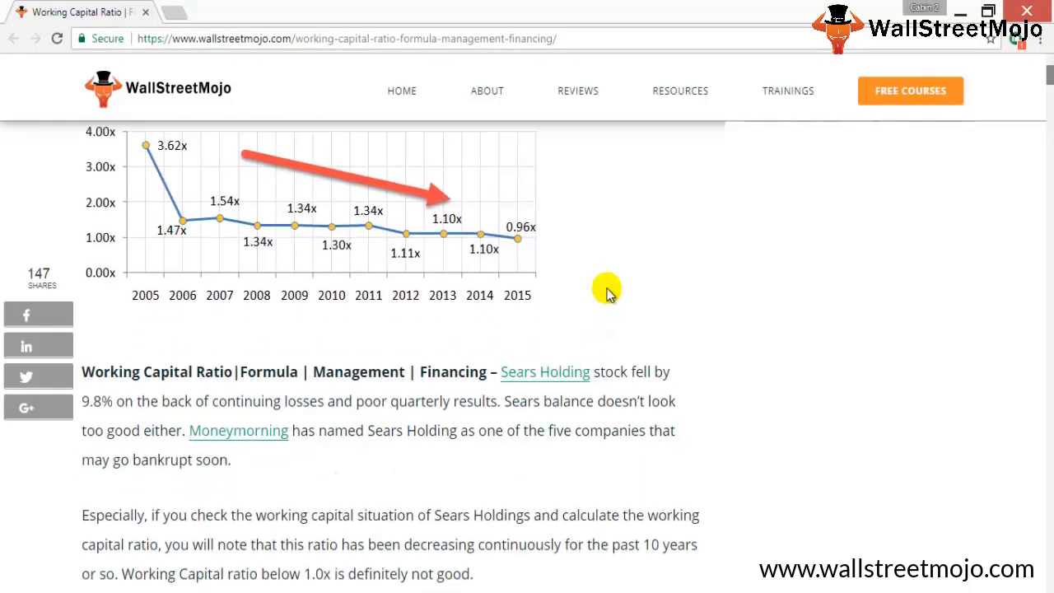
scroll(608, 292, down, 1)
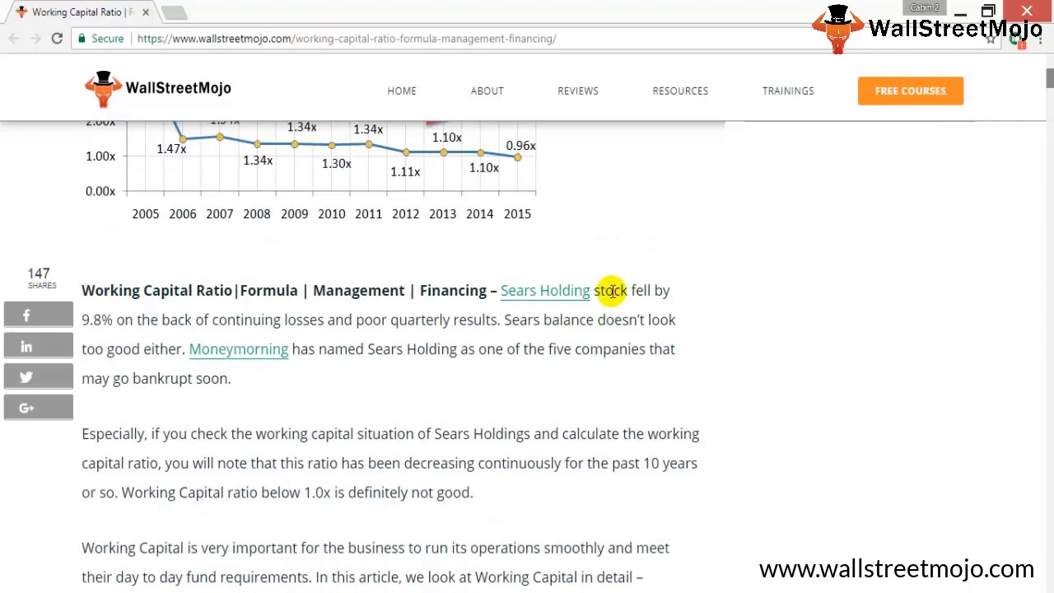
scroll(612, 295, down, 1)
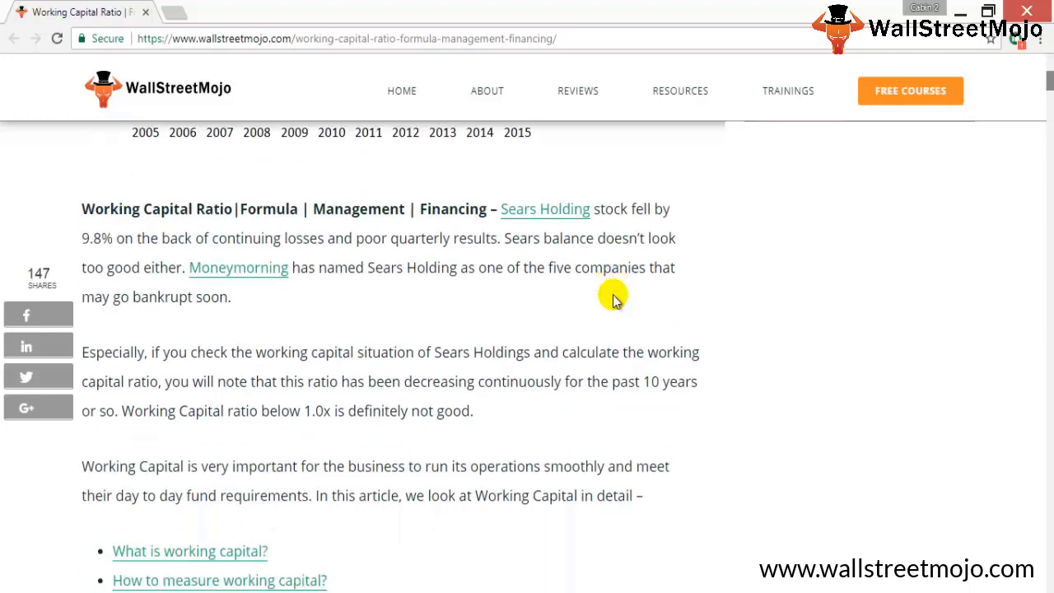
scroll(613, 296, down, 2)
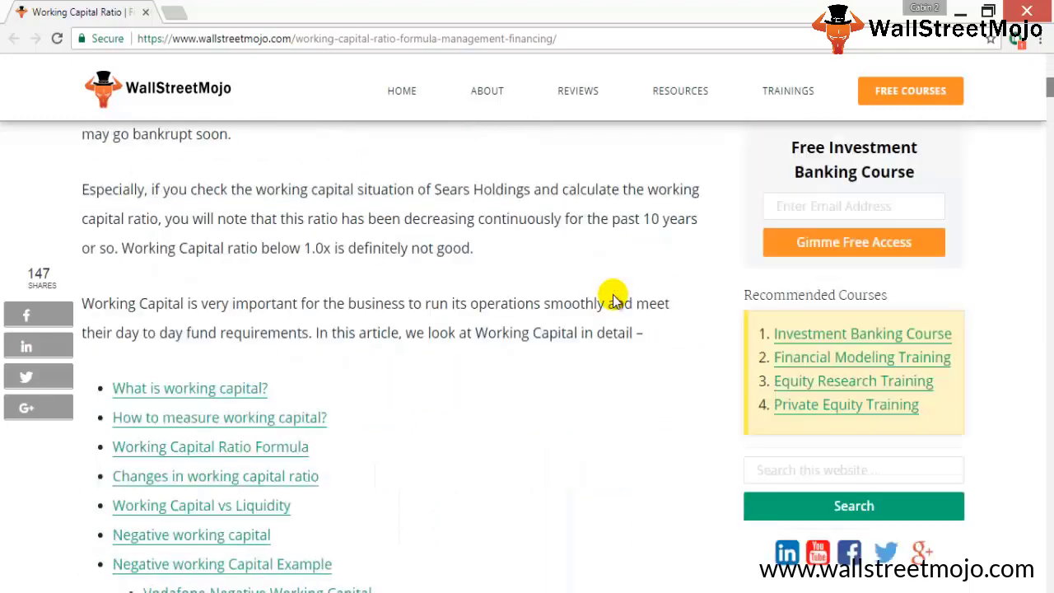
scroll(613, 296, down, 10)
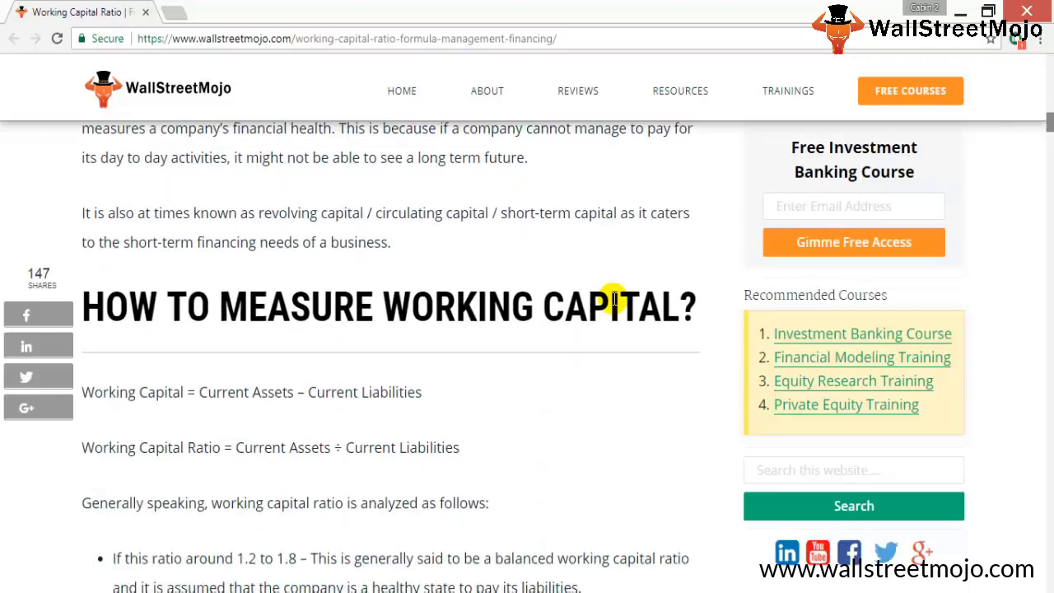
drag(232, 365, 482, 369)
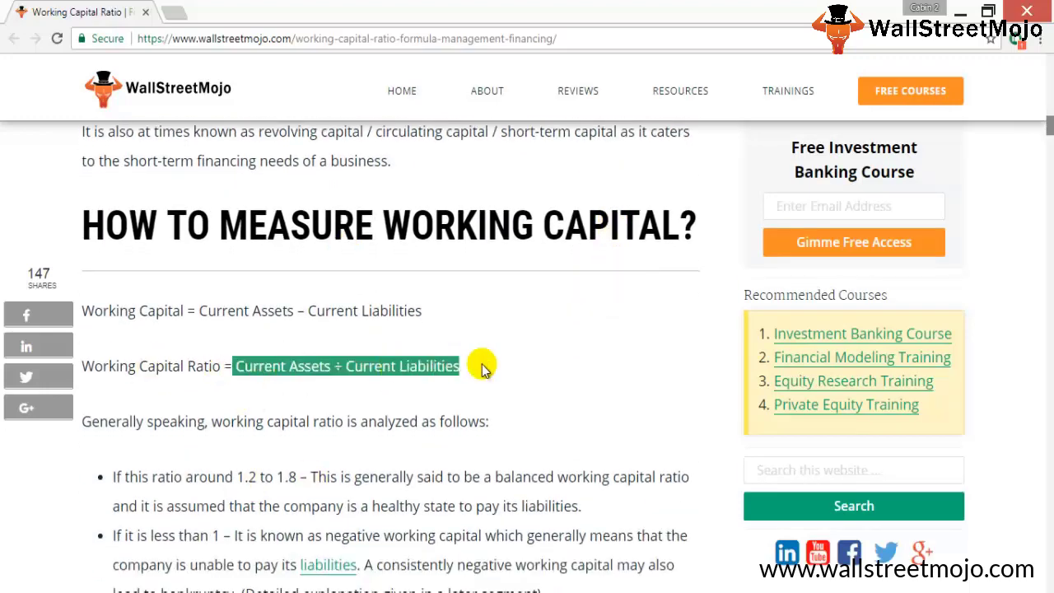
click(532, 372)
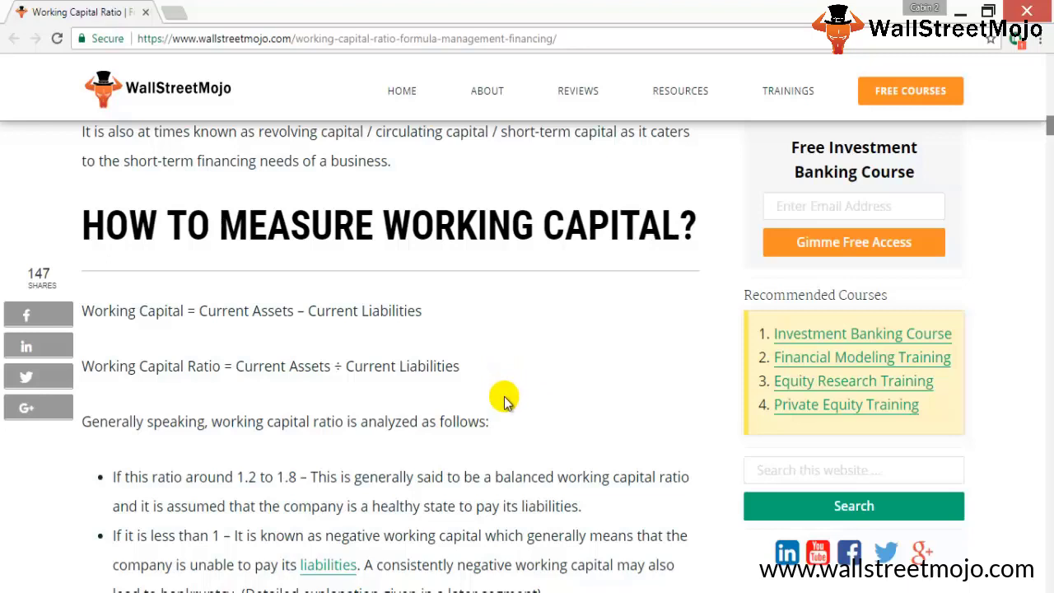
Step: Highlight the 1.2–1.8 balanced ratio range, then scroll on to the Colgate 2015 current assets table
drag(298, 477, 115, 477)
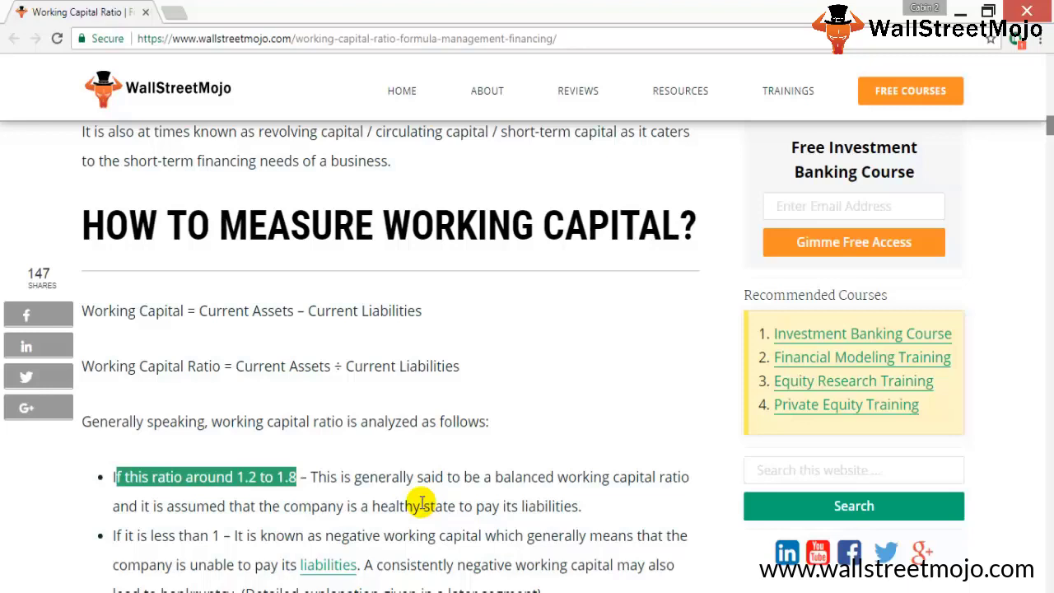
scroll(422, 504, down, 1)
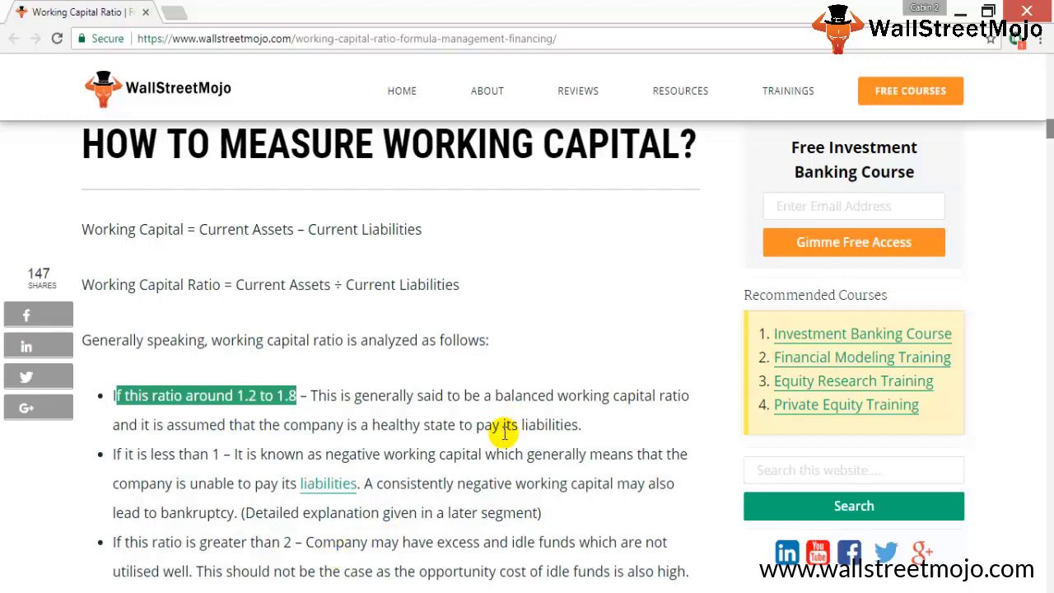
scroll(501, 438, up, 15)
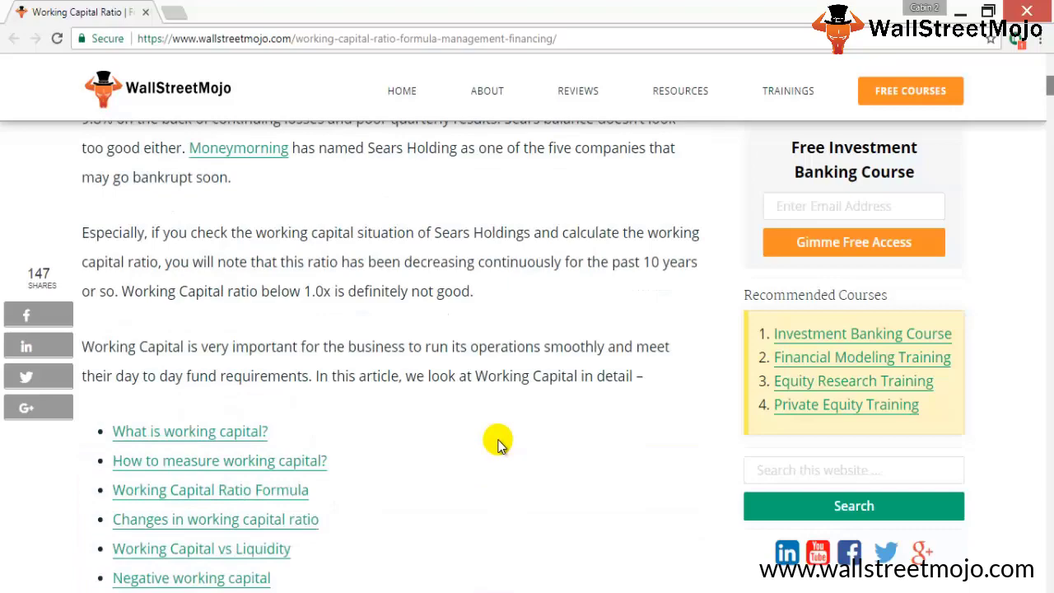
scroll(498, 440, down, 10)
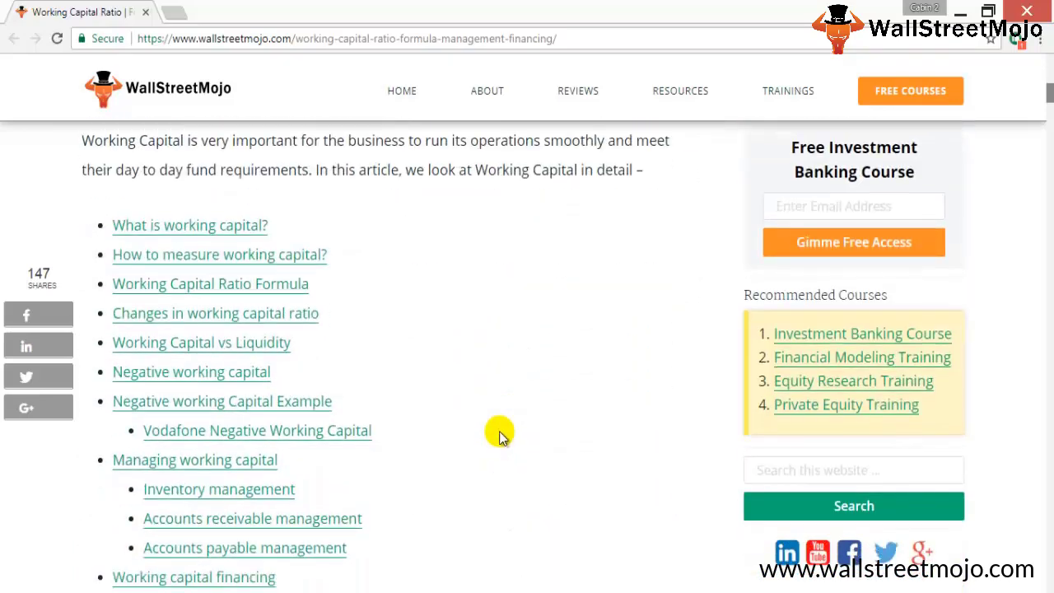
scroll(501, 435, down, 3)
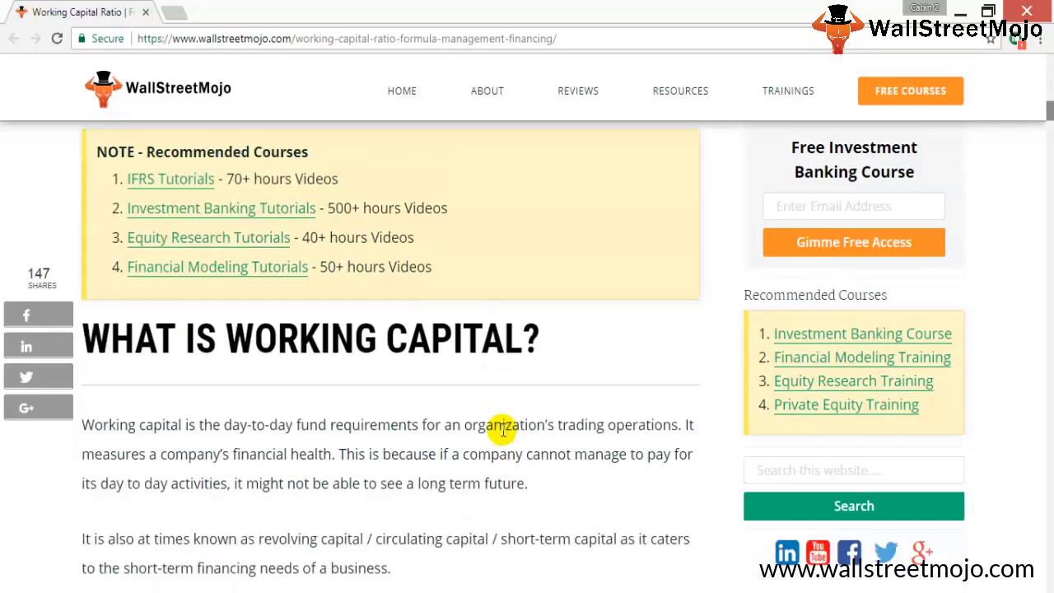
scroll(502, 432, down, 10)
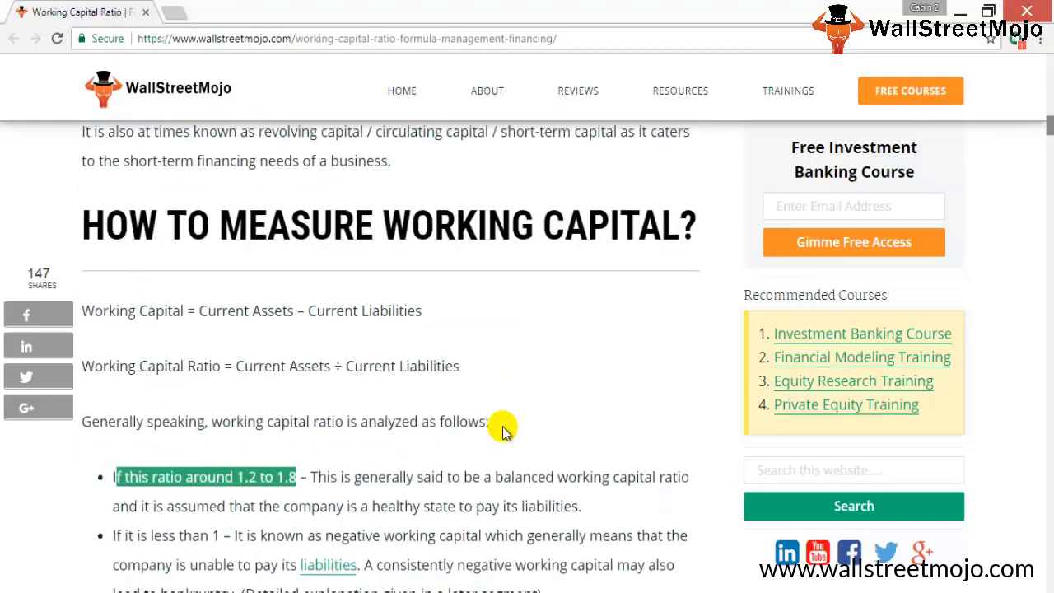
scroll(502, 428, down, 6)
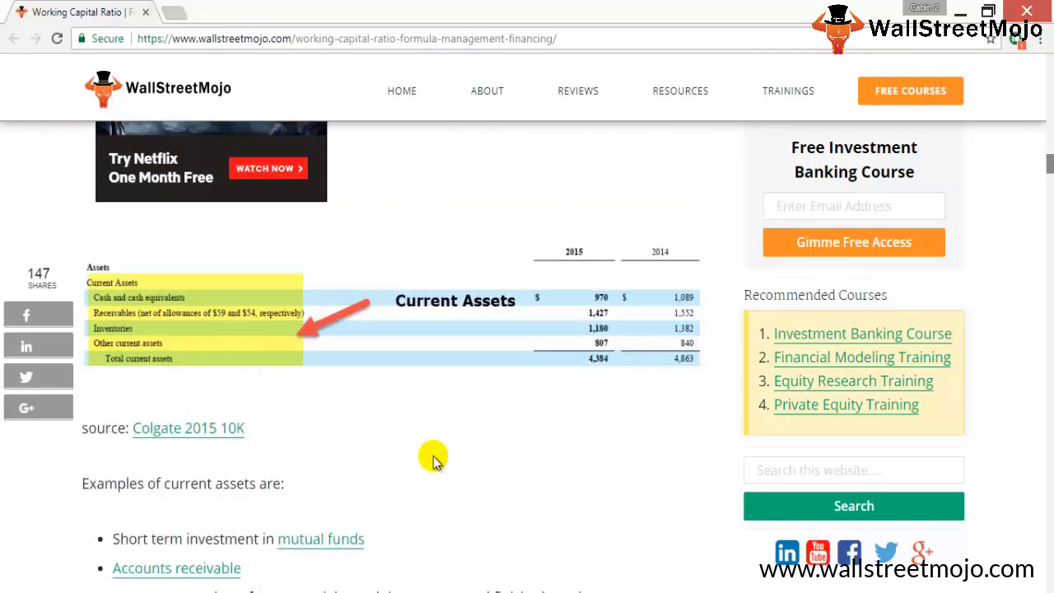
Step: In a new tab, search 'edgar' and run an SEC EDGAR company search for Colgate Palmolive
click(185, 17)
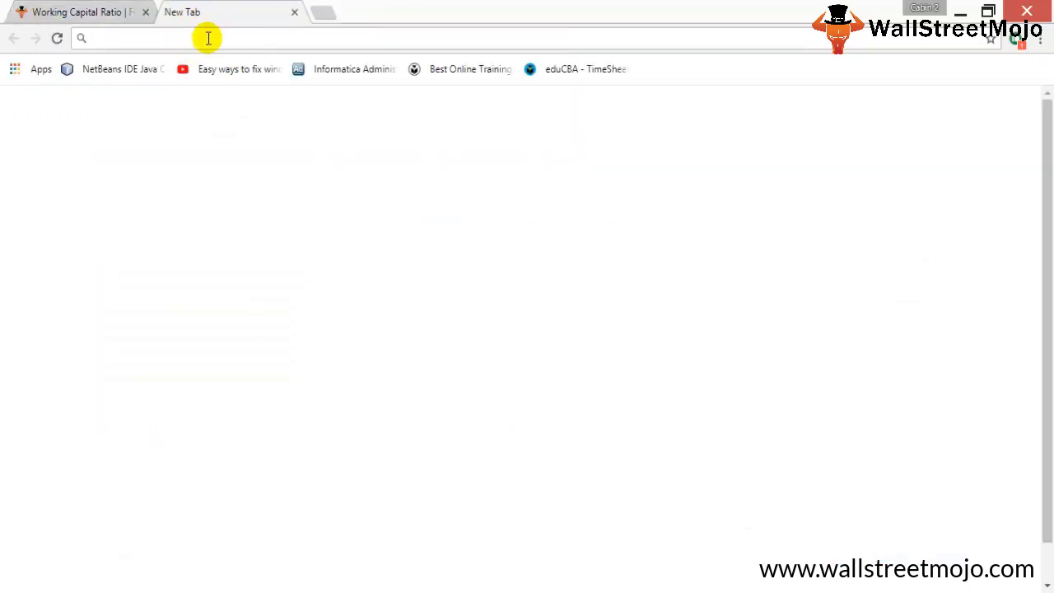
text(edgar)
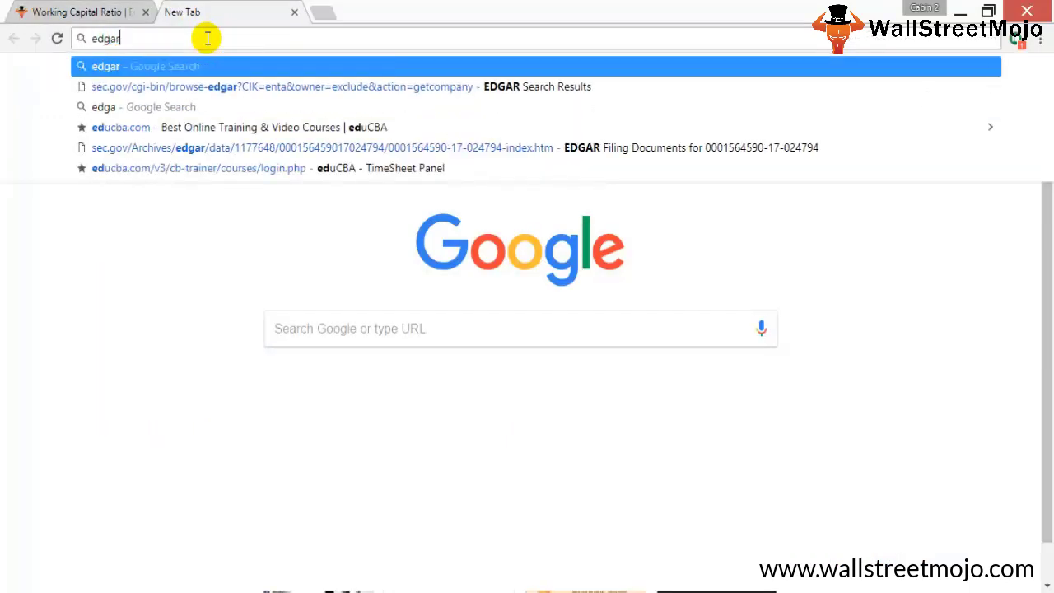
key(Return)
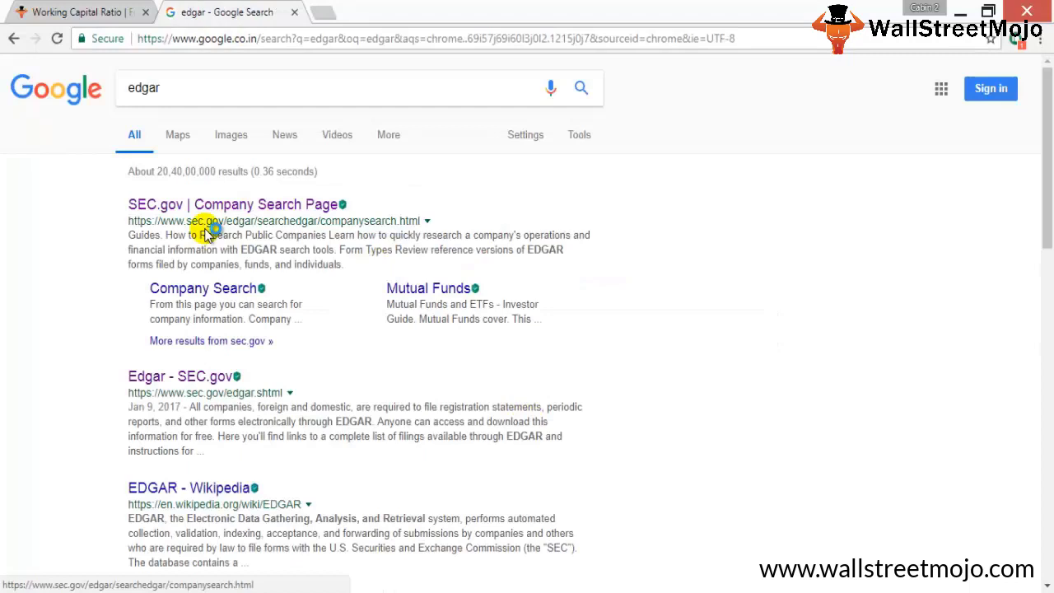
click(206, 205)
click(405, 320)
text(colgate)
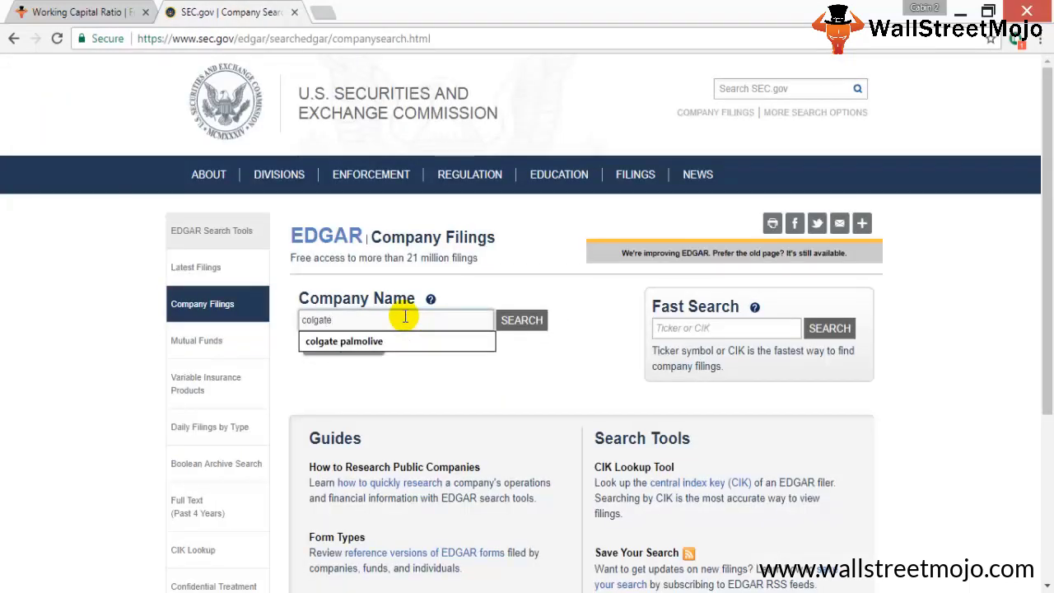
key(Down)
key(Return)
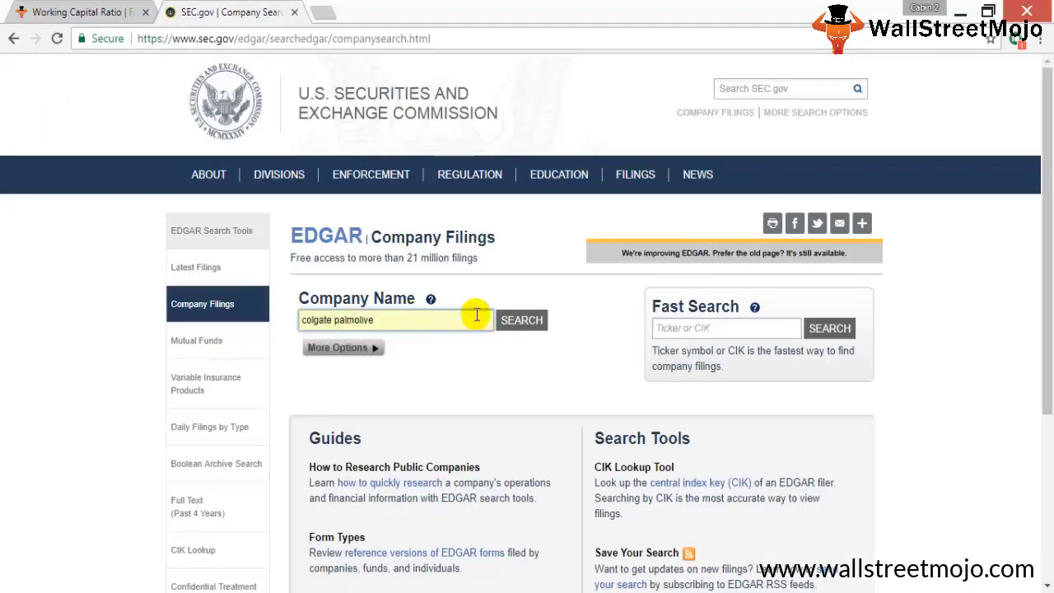
click(513, 320)
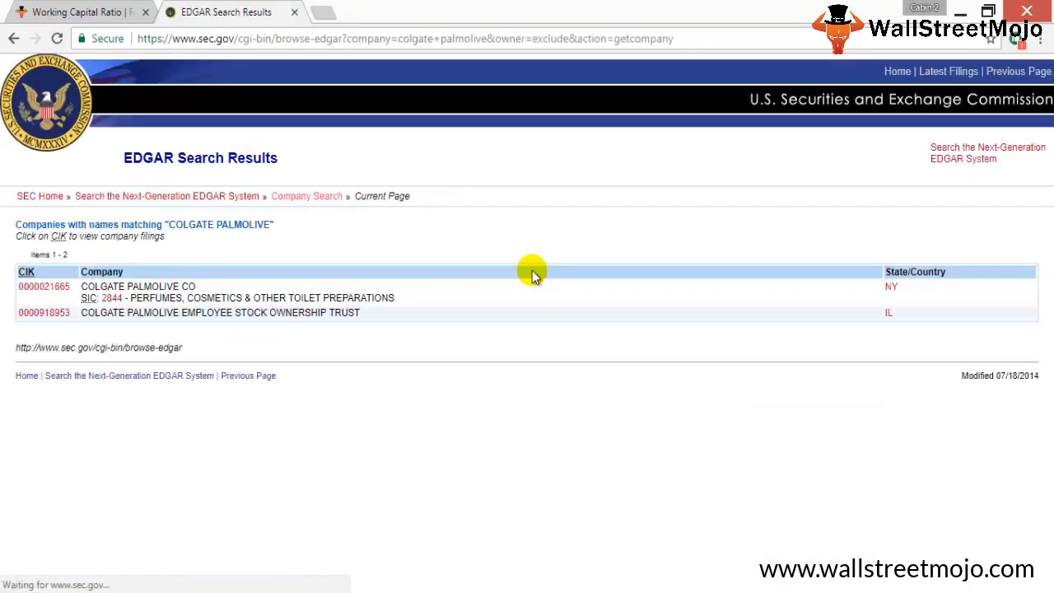
Step: Open the 10-K filed 2018-02-15 and its main document cl-12312017x10k.htm
click(41, 285)
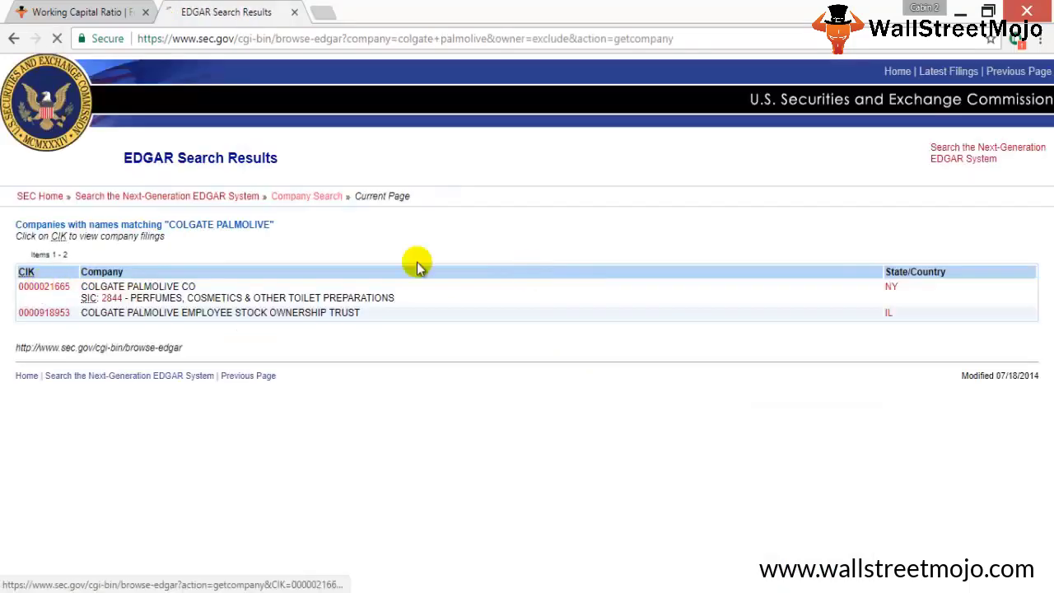
scroll(624, 360, down, 3)
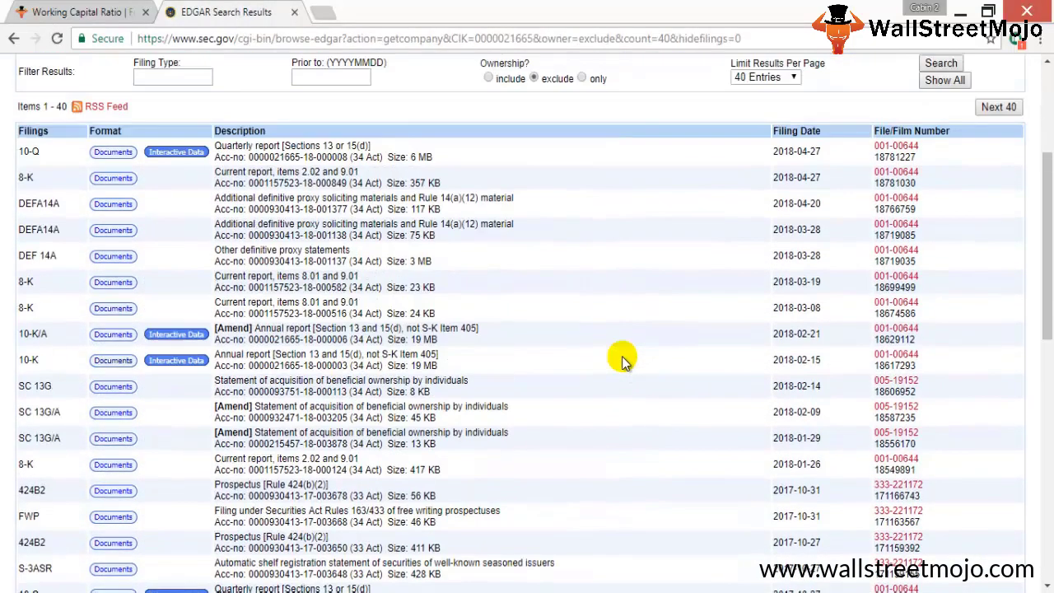
click(115, 360)
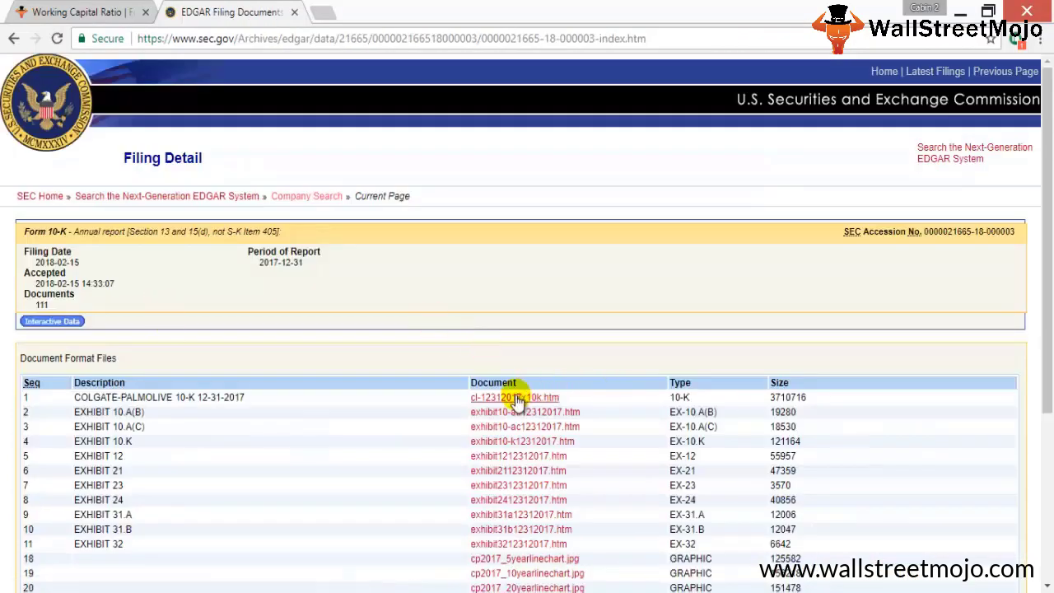
click(516, 399)
Step: Scroll through the 10-K to the Consolidated Balance Sheets showing the 2017 and 2016 columns
scroll(617, 308, down, 8)
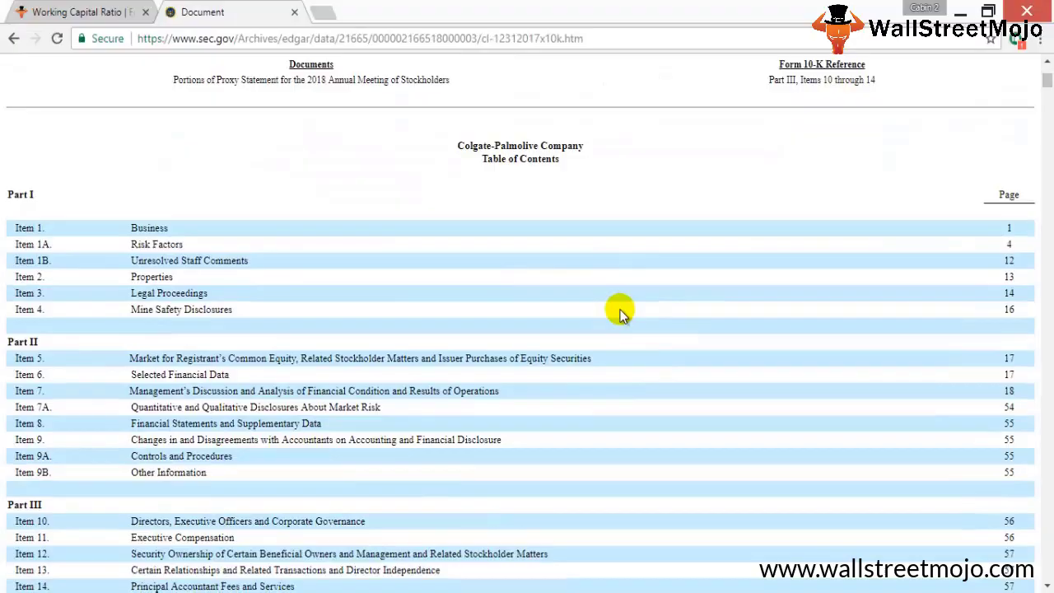
scroll(619, 308, down, 2)
scroll(823, 338, up, 5)
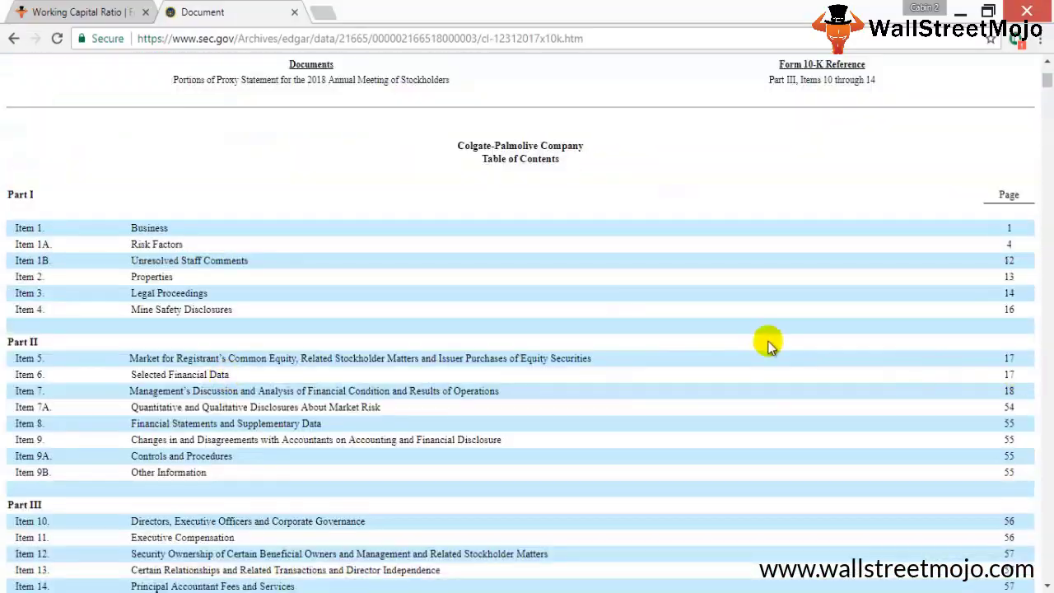
scroll(787, 298, down, 5)
scroll(788, 272, down, 20)
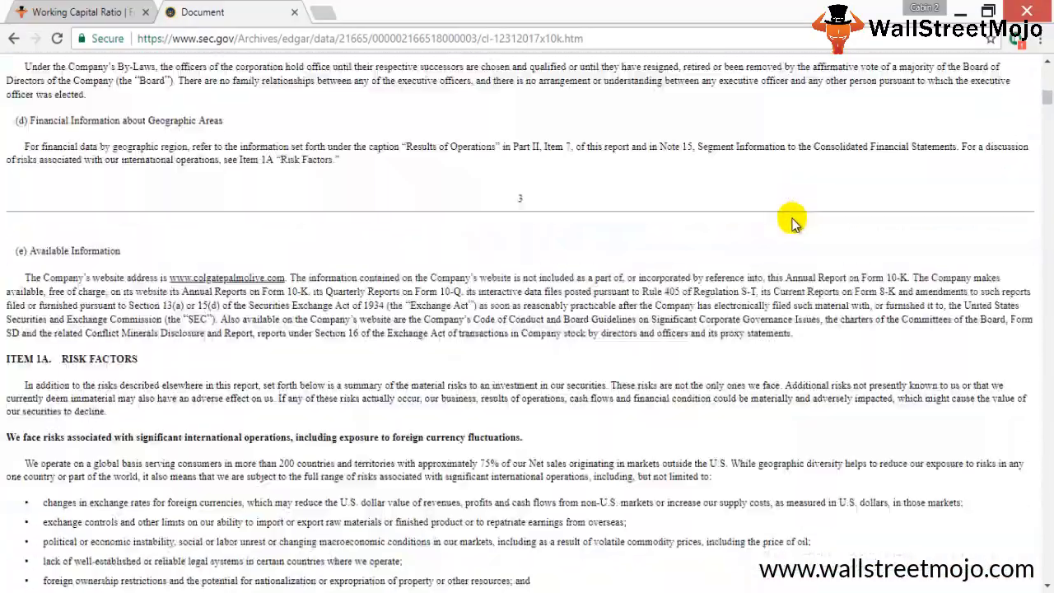
scroll(905, 176, down, 20)
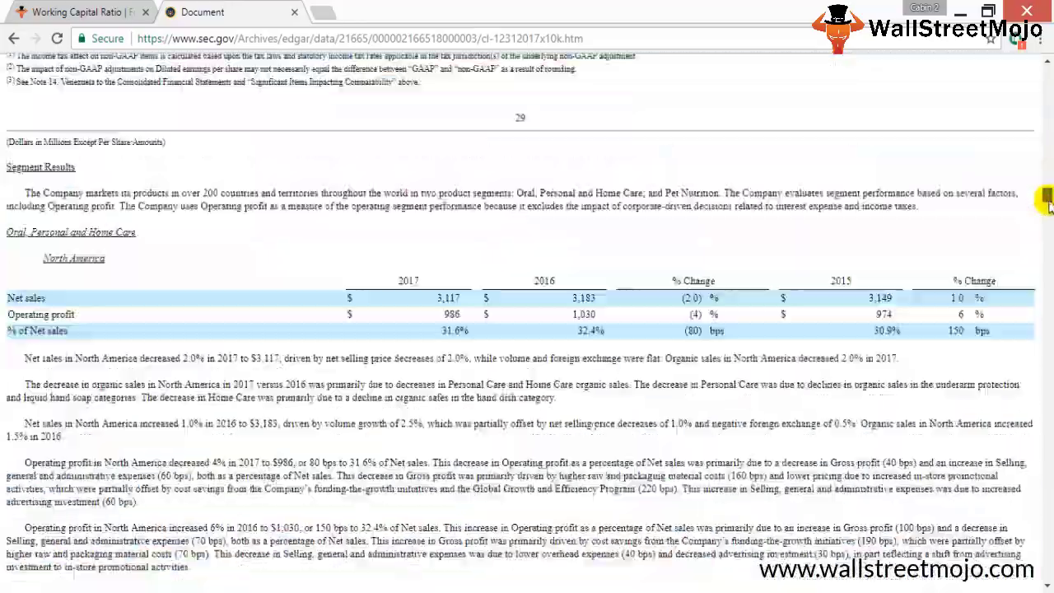
drag(1047, 201, 1046, 463)
scroll(735, 200, up, 20)
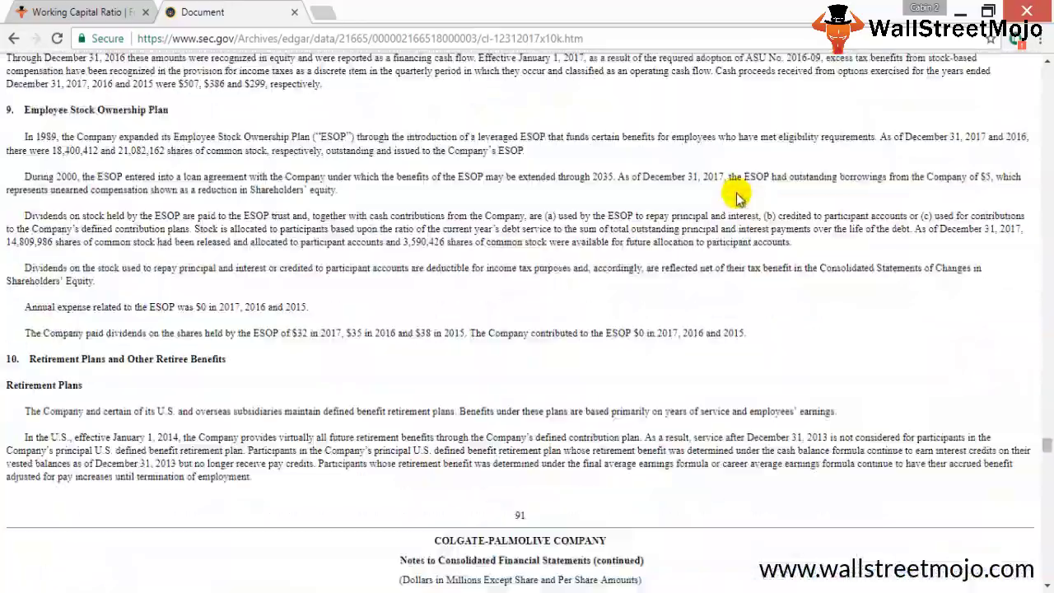
scroll(735, 200, up, 20)
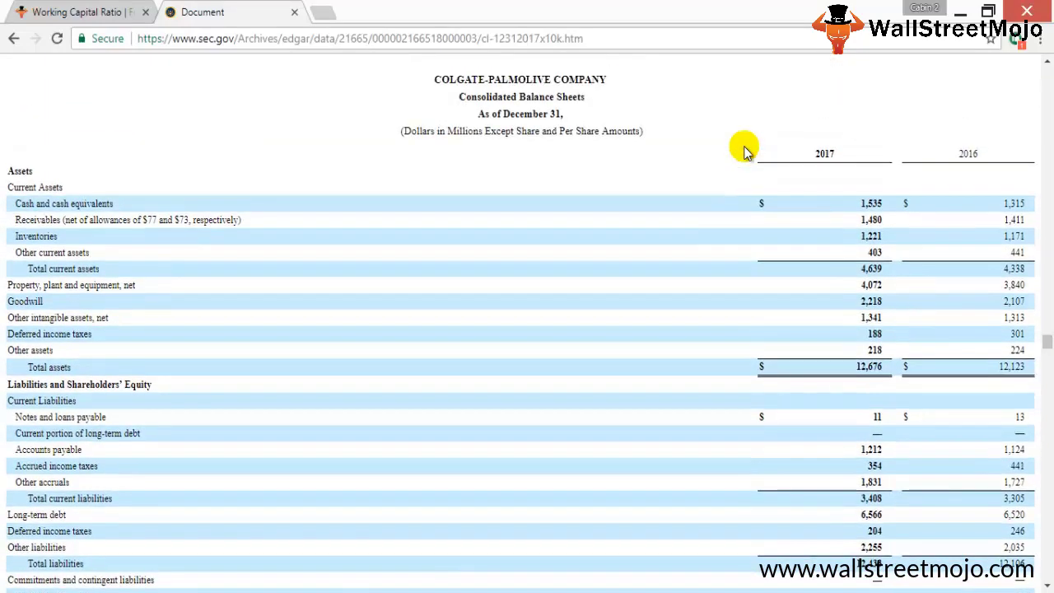
Step: Select the Total current assets row with its 4,639 (2017) and 4,338 (2016) values
triple_click(62, 187)
scroll(266, 275, down, 2)
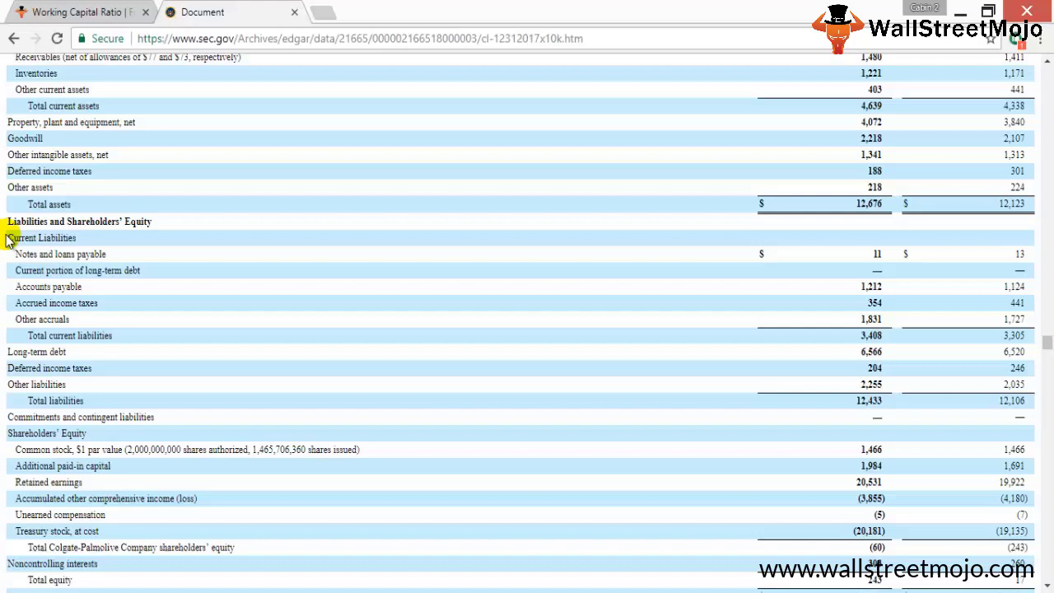
shift+click(8, 239)
drag(77, 238, 8, 238)
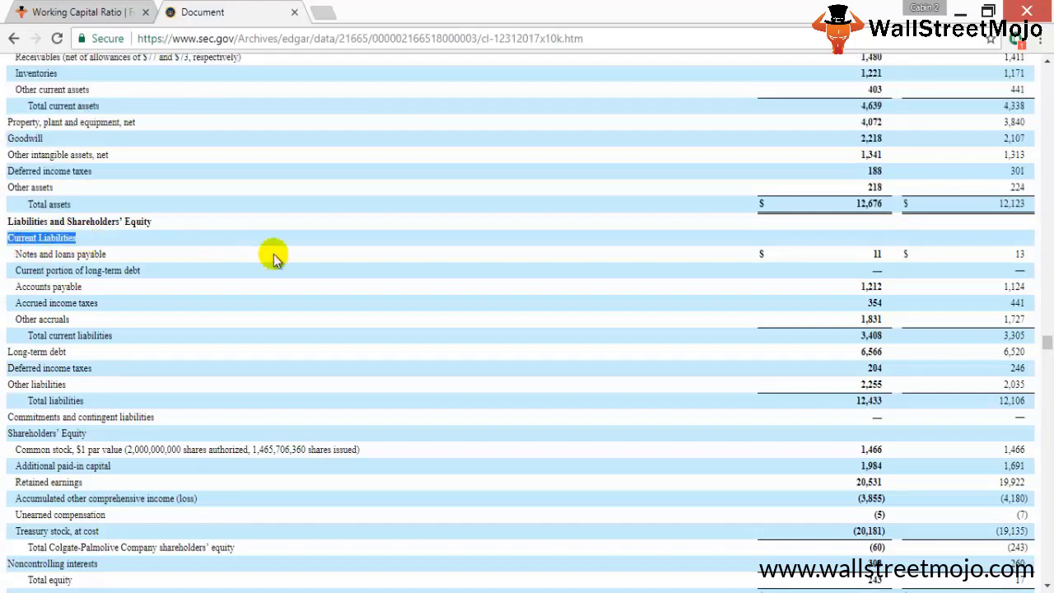
scroll(274, 257, up, 1)
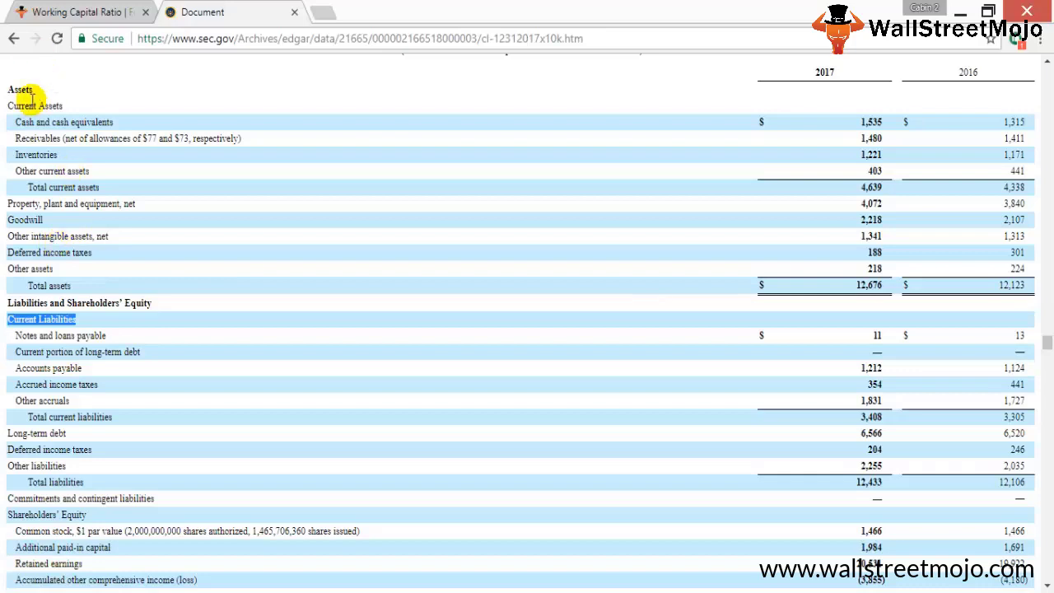
click(36, 187)
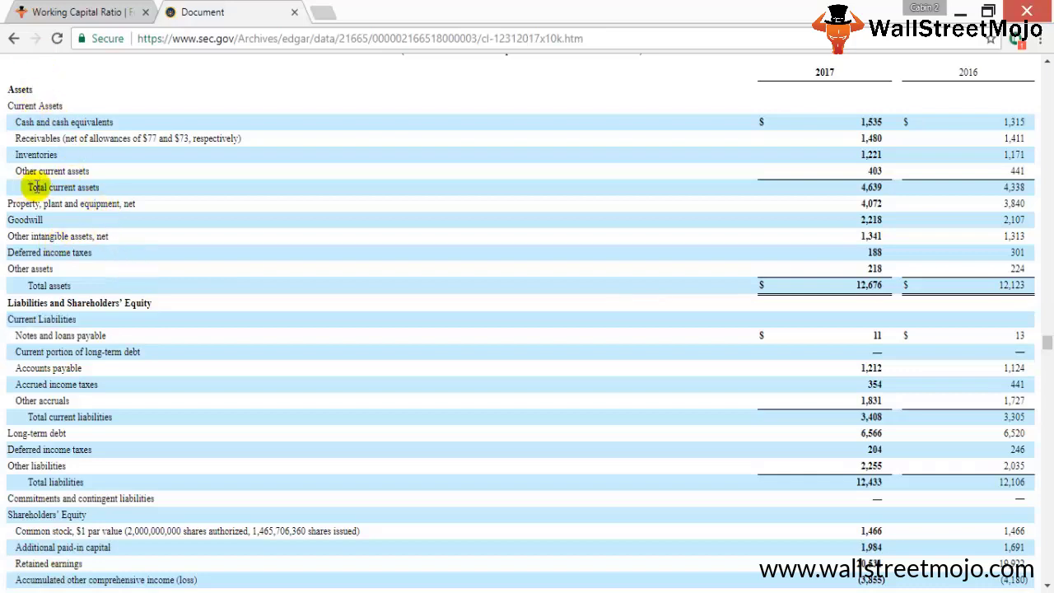
drag(28, 187, 1035, 189)
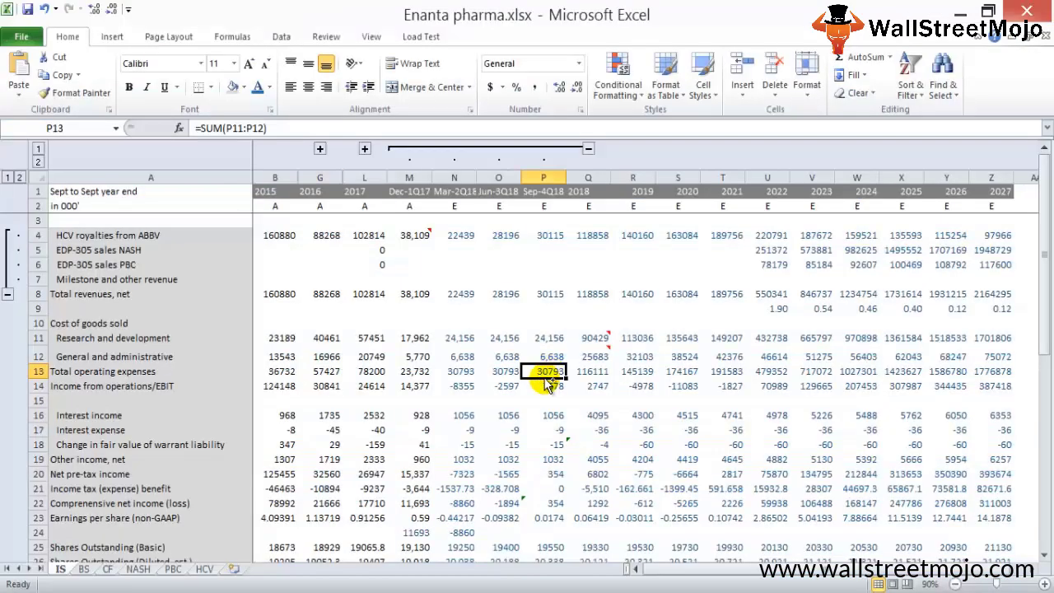
Step: In a new workbook, paste the copied Total current assets row as text into D6
key(ctrl+h)
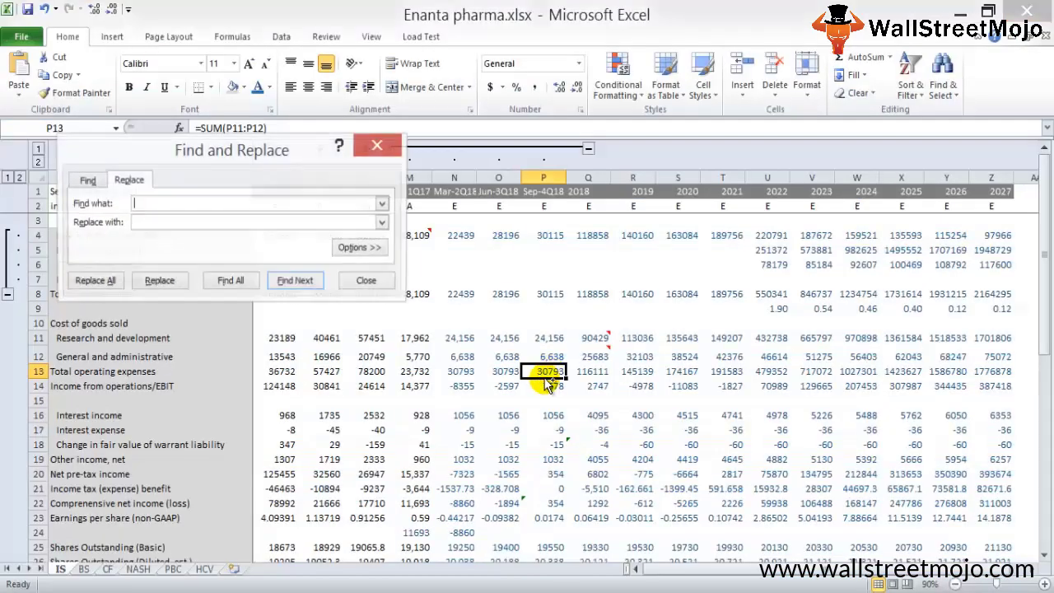
key(Escape)
key(ctrl+n)
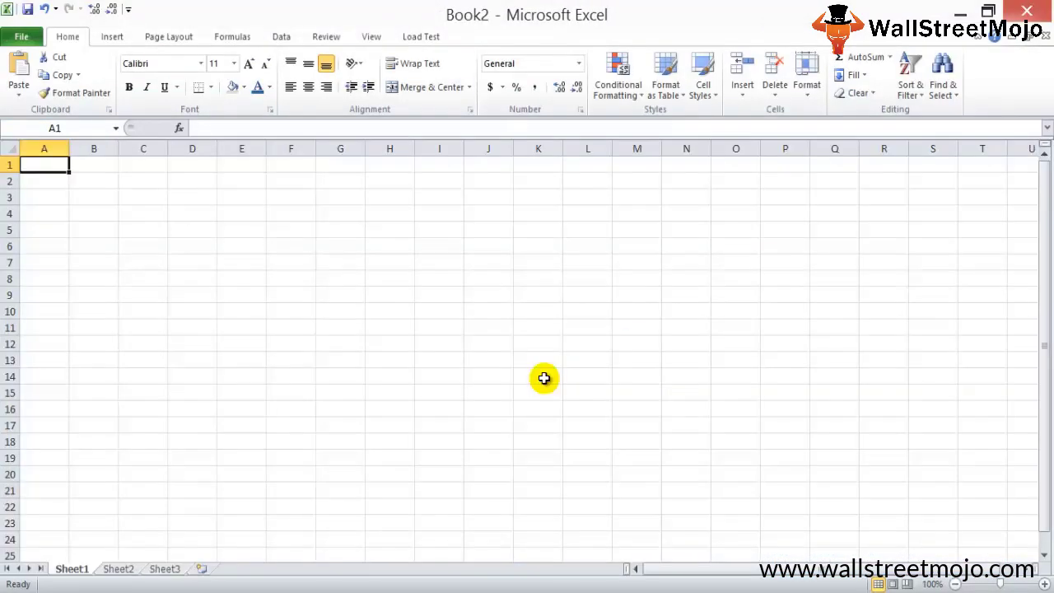
key(Down)
key(Down)
key(Down)
key(Right)
key(Right)
key(Right)
key(Down)
key(Down)
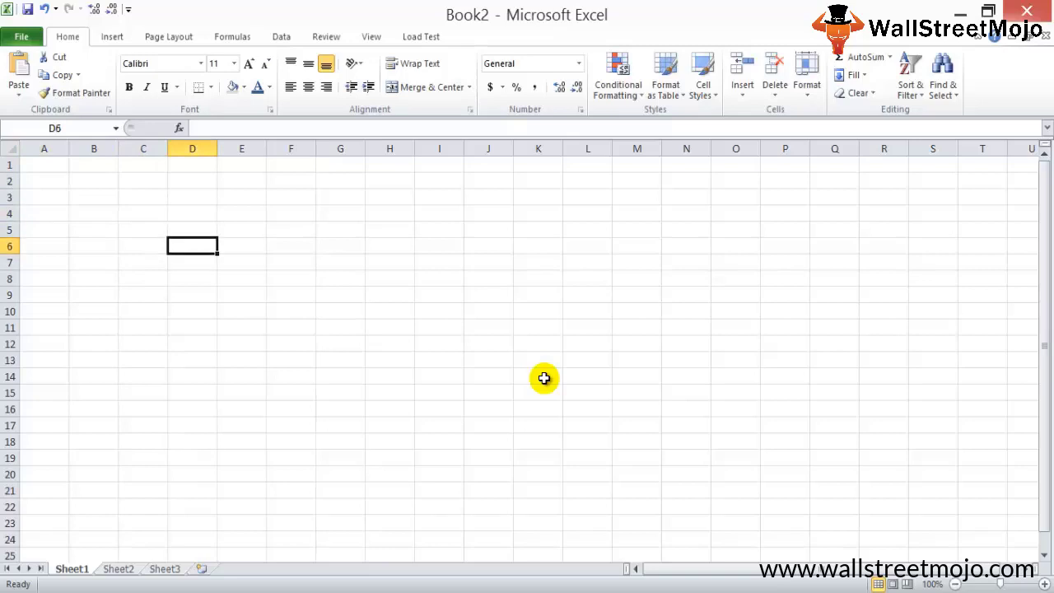
key(ctrl+alt+v)
key(Down)
key(Down)
key(Return)
key(Down)
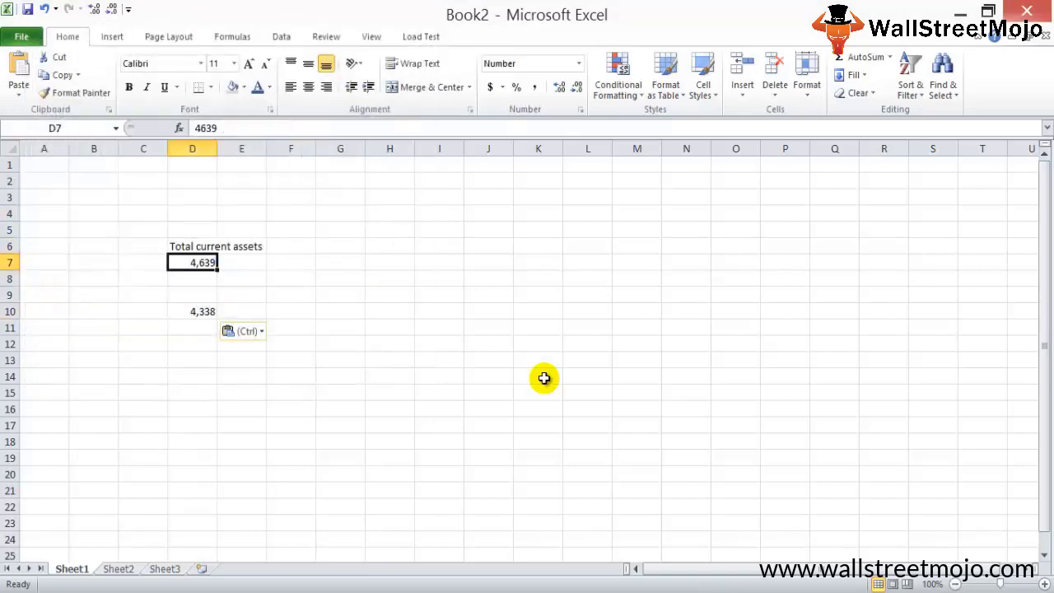
Step: Move the pasted values into row 6: 4,639 into G6 and 4,338 into I6
key(ctrl+x)
key(Up)
key(Right)
key(Right)
key(Right)
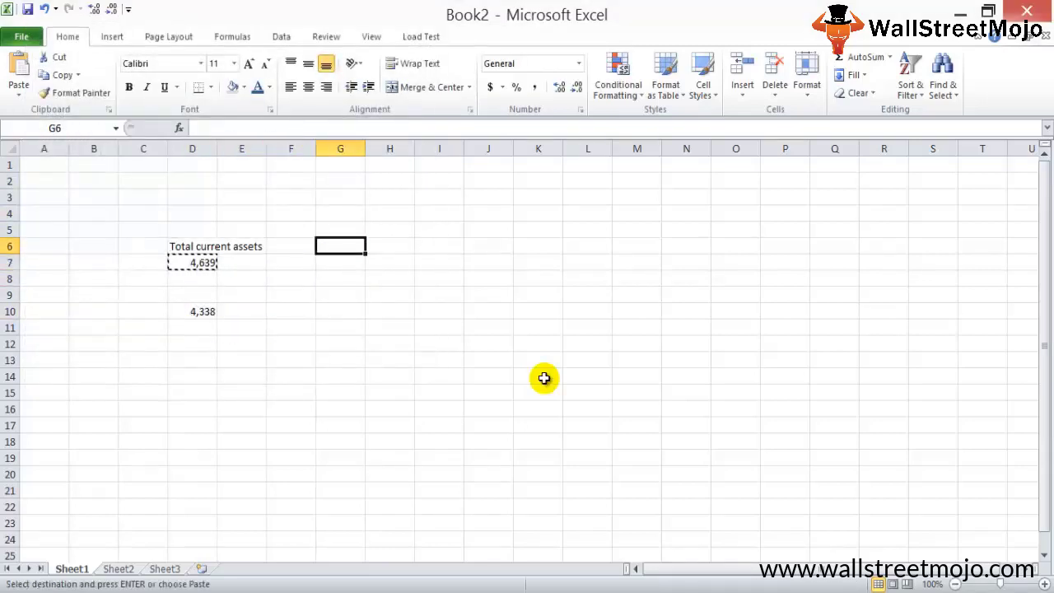
key(ctrl+v)
key(Down)
key(Down)
key(Down)
key(Left)
key(Left)
key(Left)
key(Down)
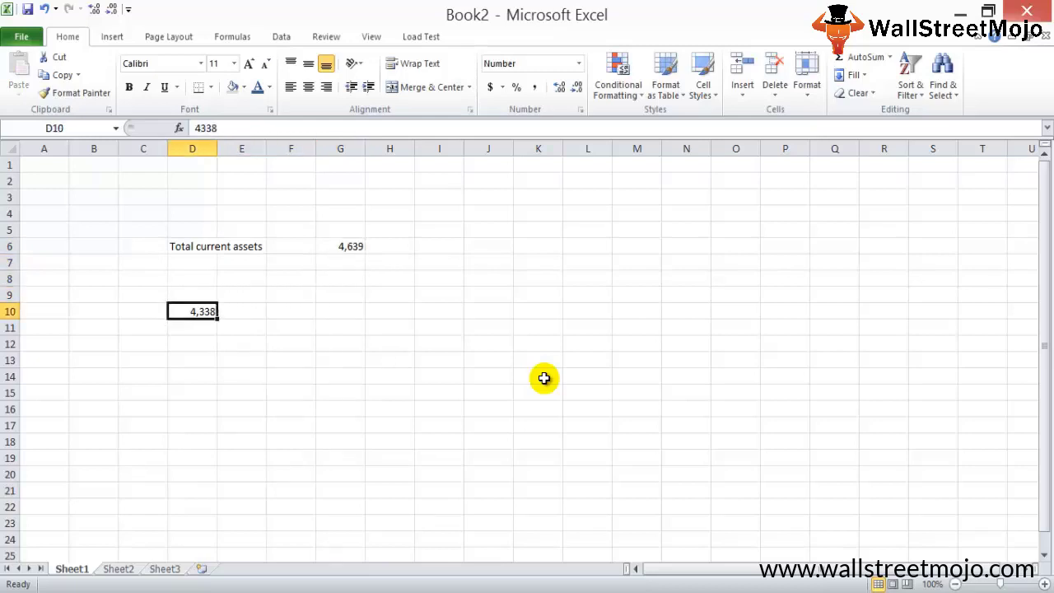
key(ctrl+x)
key(Up)
key(Up)
key(Up)
key(Up)
key(Right)
key(Right)
key(Right)
key(Right)
key(Right)
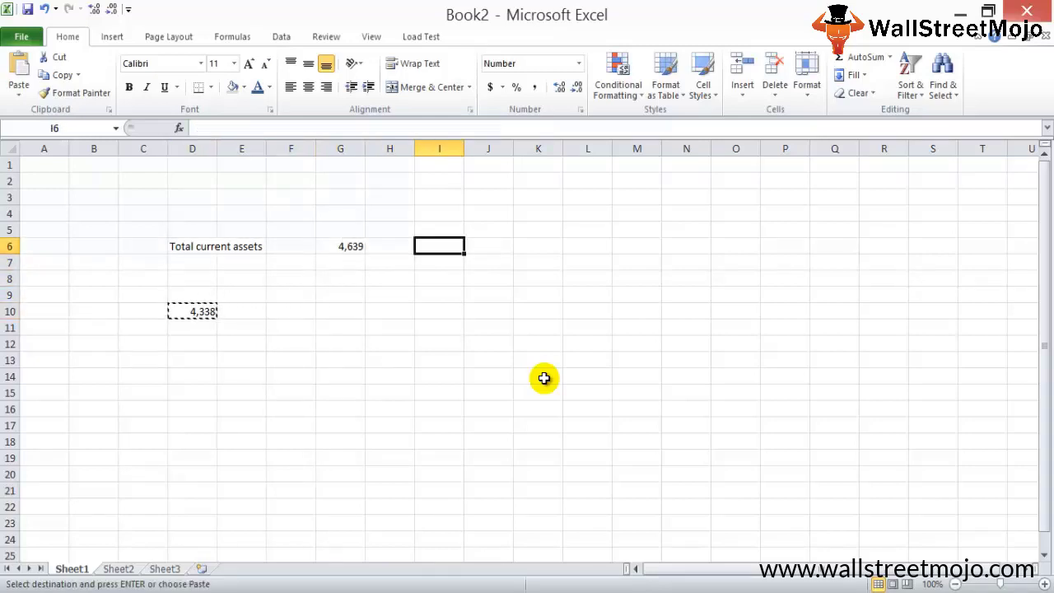
key(ctrl+v)
Step: AutoFit column D and shift both values into F6:H6
key(Left)
key(Left)
key(Left)
key(Left)
key(Left)
key(alt+h)
key(o)
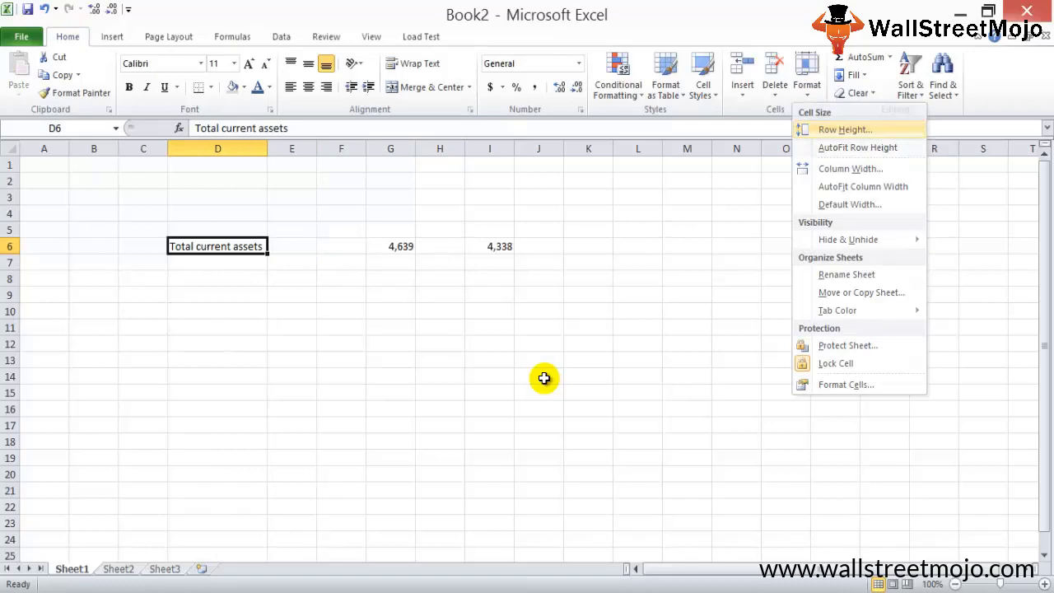
key(i)
key(Right)
key(Right)
key(Right)
key(shift+Right)
key(shift+Right)
key(ctrl+x)
key(Left)
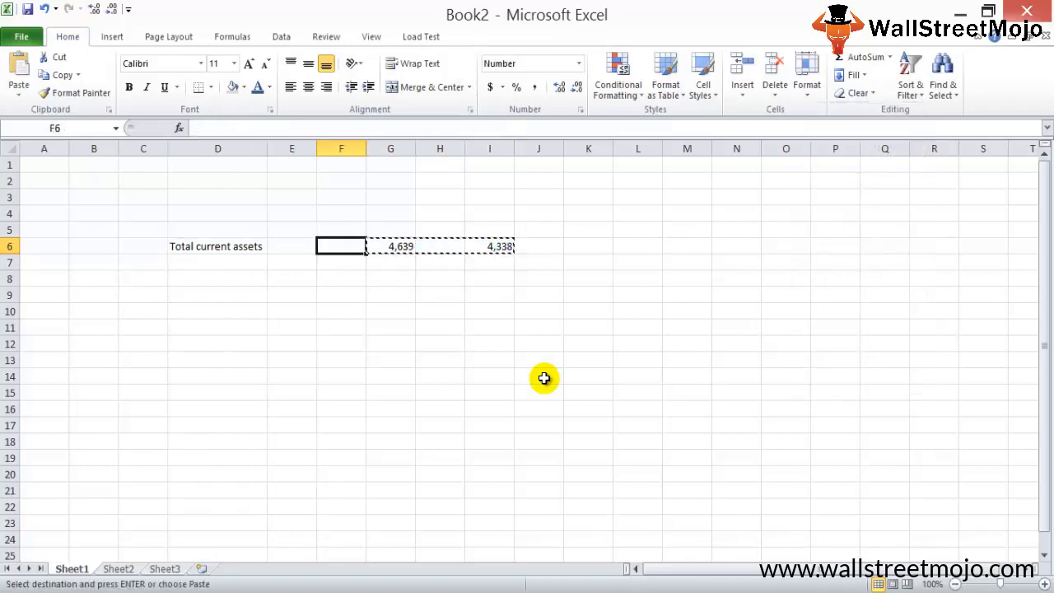
key(ctrl+v)
key(alt+Tab)
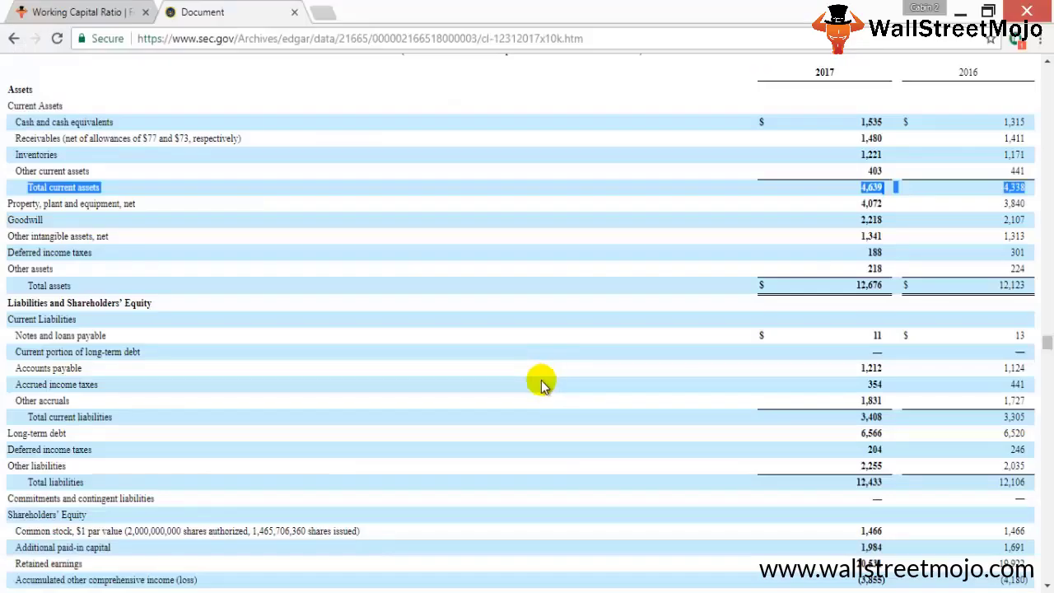
key(alt+Tab)
Step: Enter the year headers 2017 and 2016 above the value columns in row 5
text(2017)
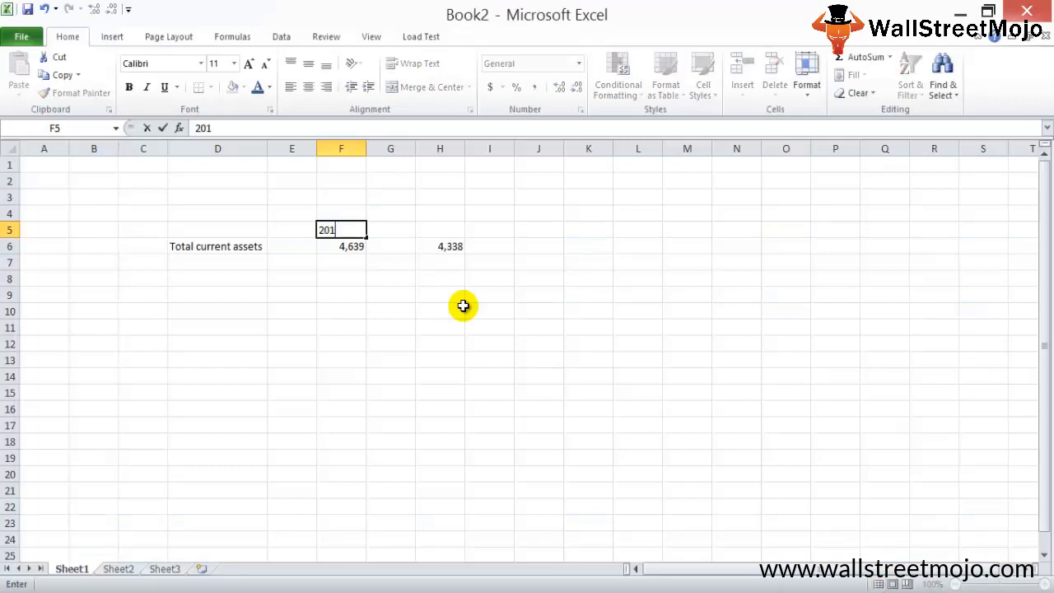
key(Return)
key(Up)
key(Right)
key(Right)
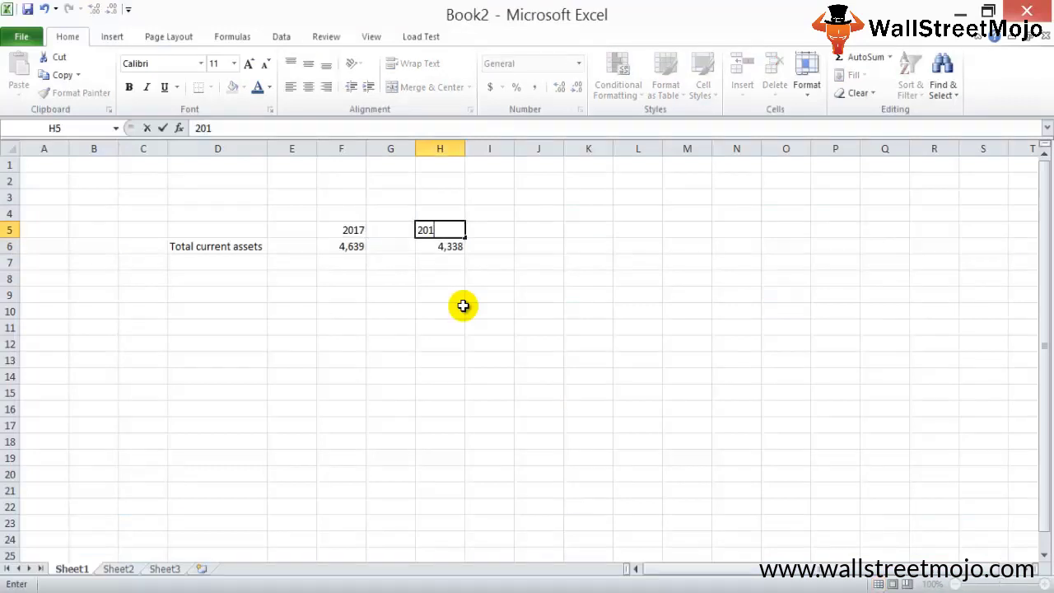
text(6)
key(Return)
key(Down)
key(Down)
key(Down)
key(Left)
key(Left)
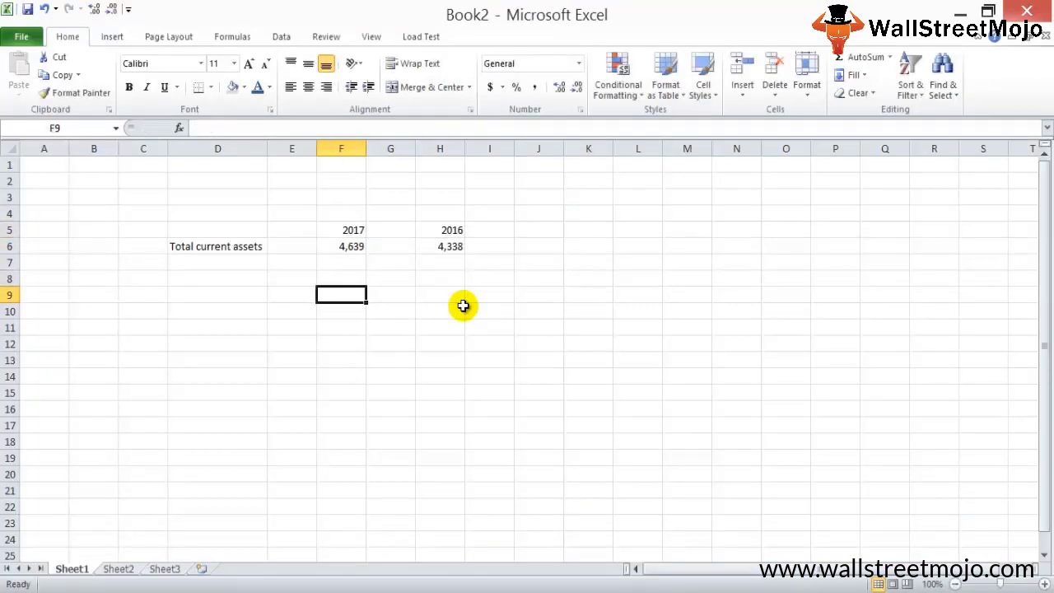
key(Left)
key(Left)
key(Up)
key(Down)
key(Down)
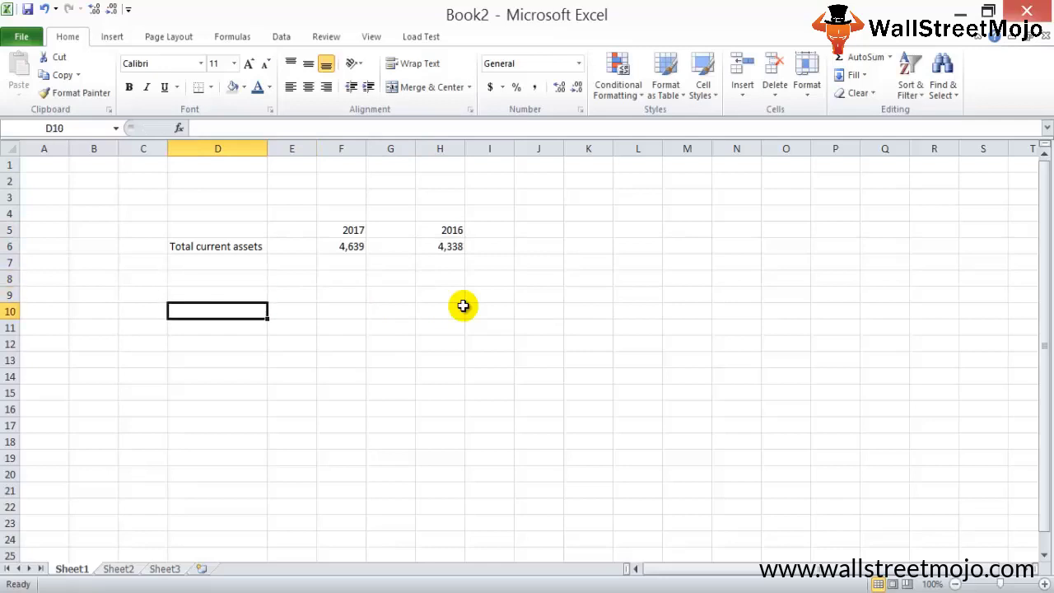
key(Up)
key(Up)
Step: Type 'Total current liabilities' in D8 and AutoFit column D
text(Total )
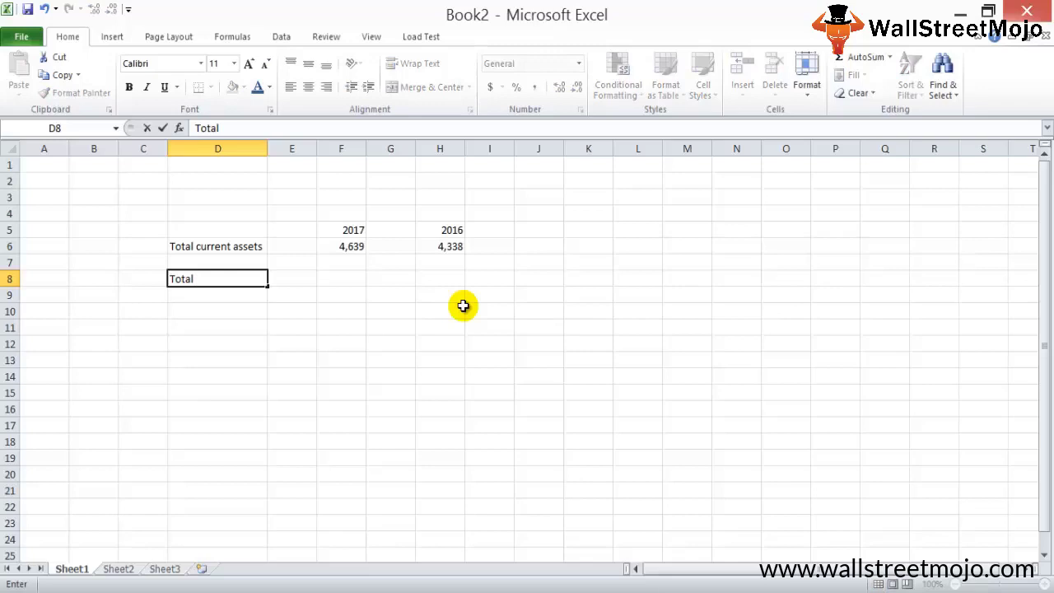
text(current liabili)
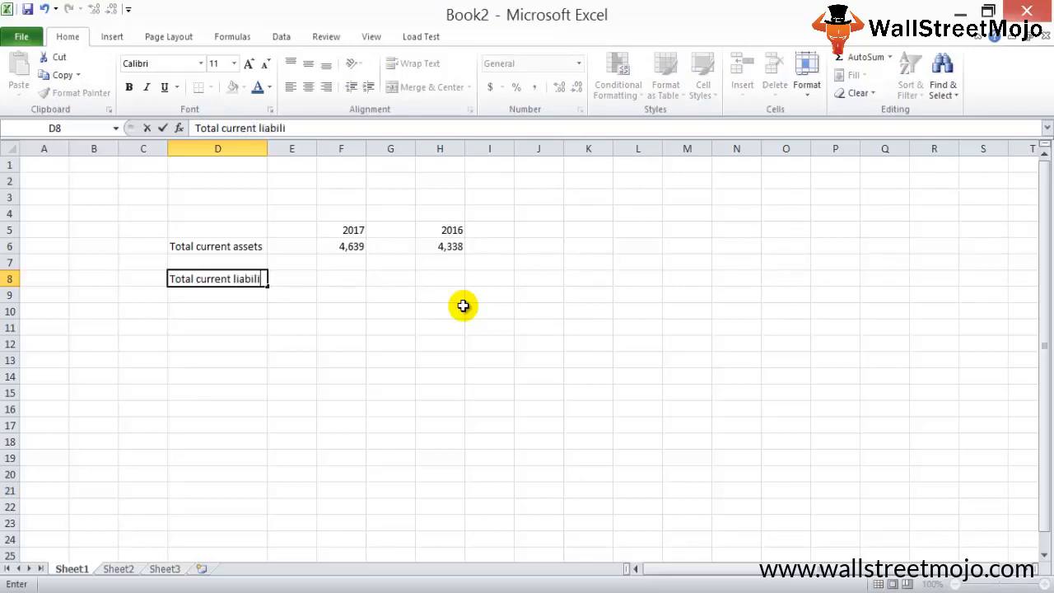
text(ties)
key(Return)
key(Up)
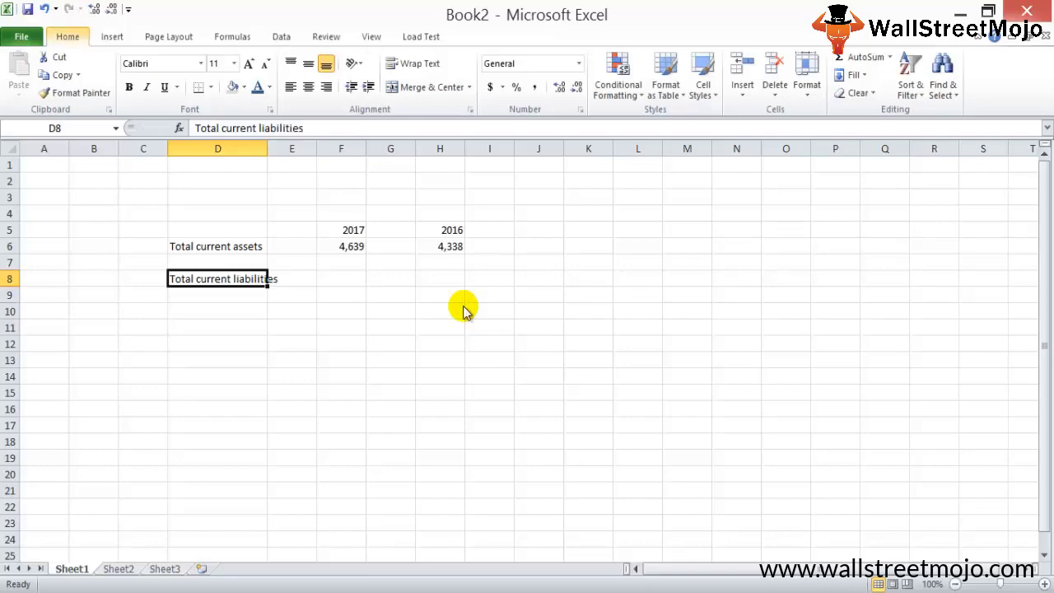
key(alt+h)
key(o)
key(i)
key(Right)
key(Right)
key(alt+Tab)
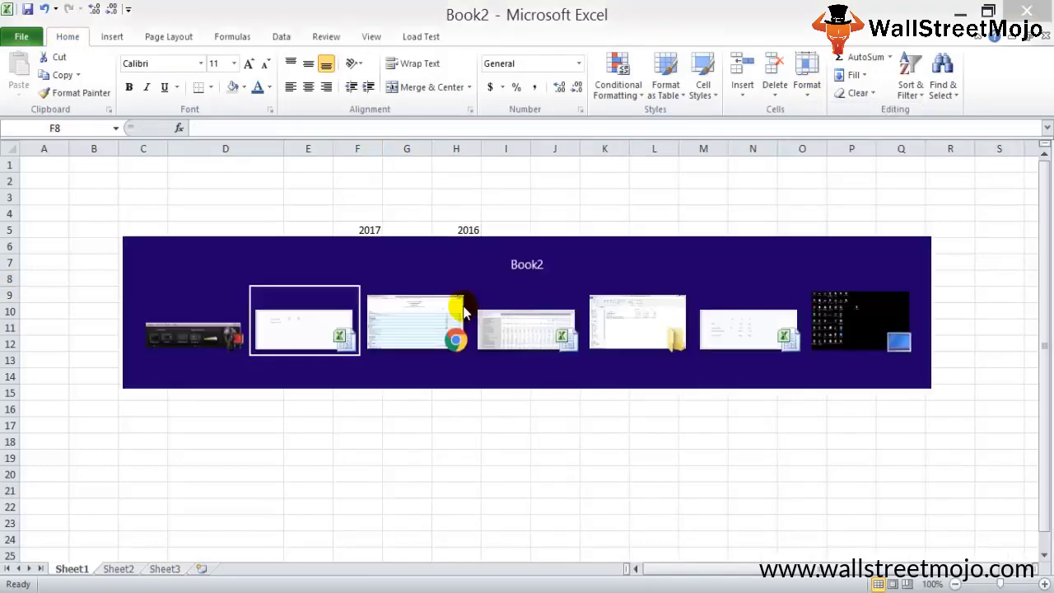
Step: Select the 2017 Total current liabilities figure 3,408 on the browser balance sheet
click(463, 311)
click(442, 329)
scroll(445, 337, down, 1)
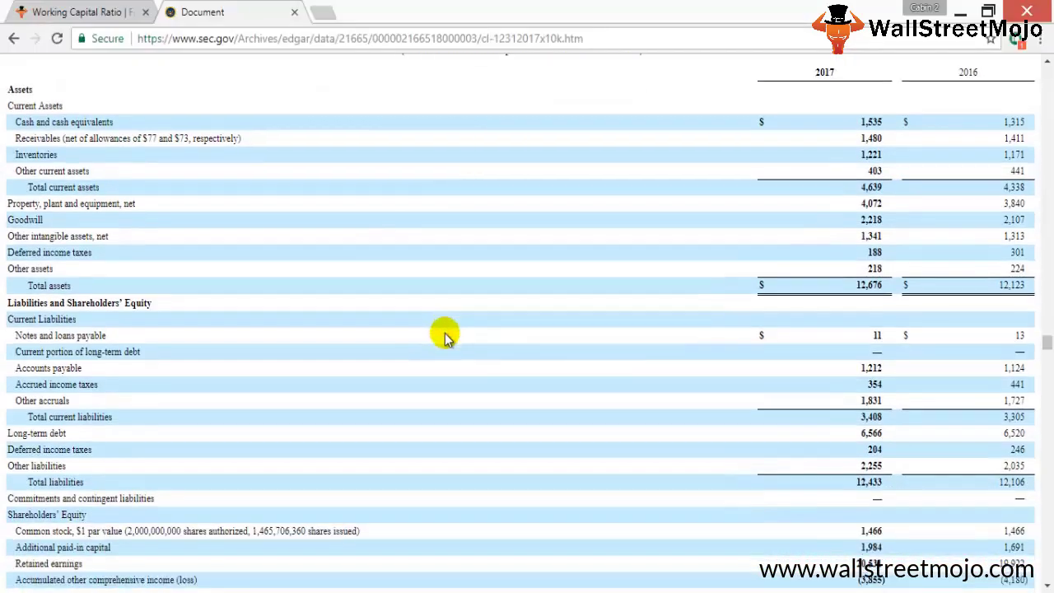
shift+click(8, 323)
click(33, 321)
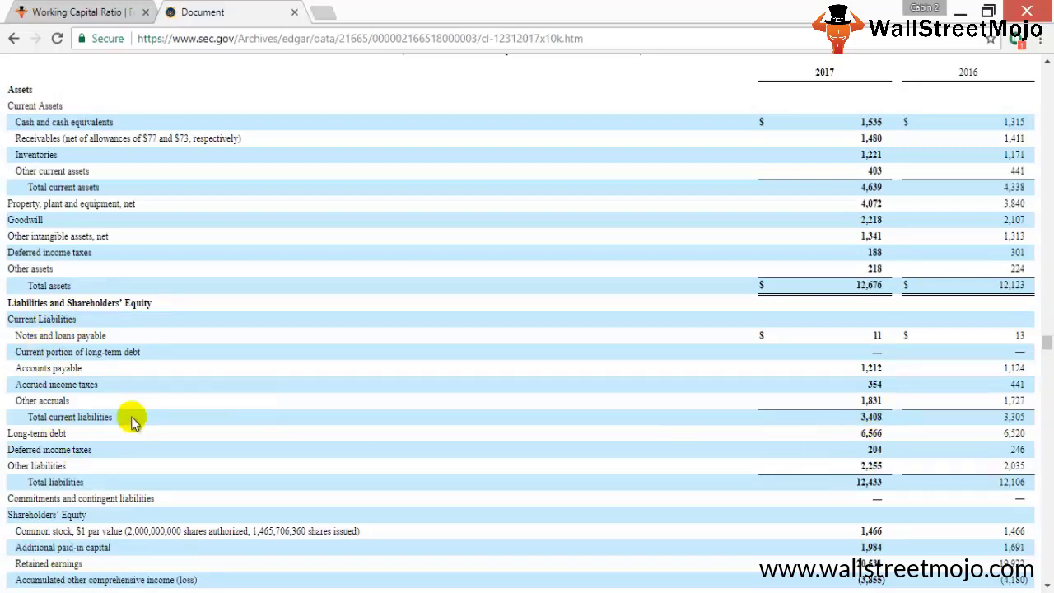
double_click(871, 416)
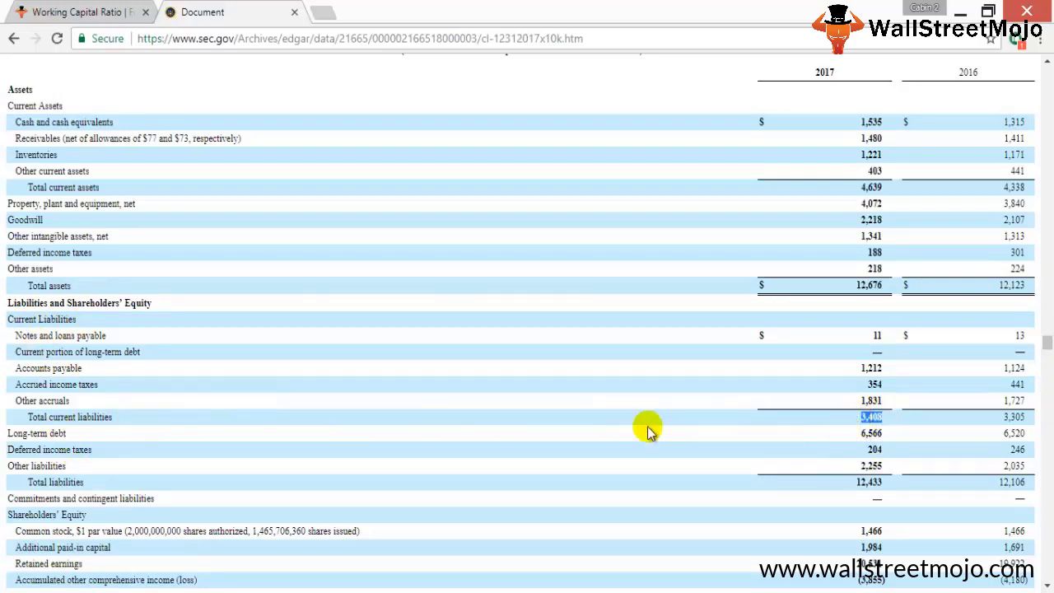
scroll(629, 359, up, 1)
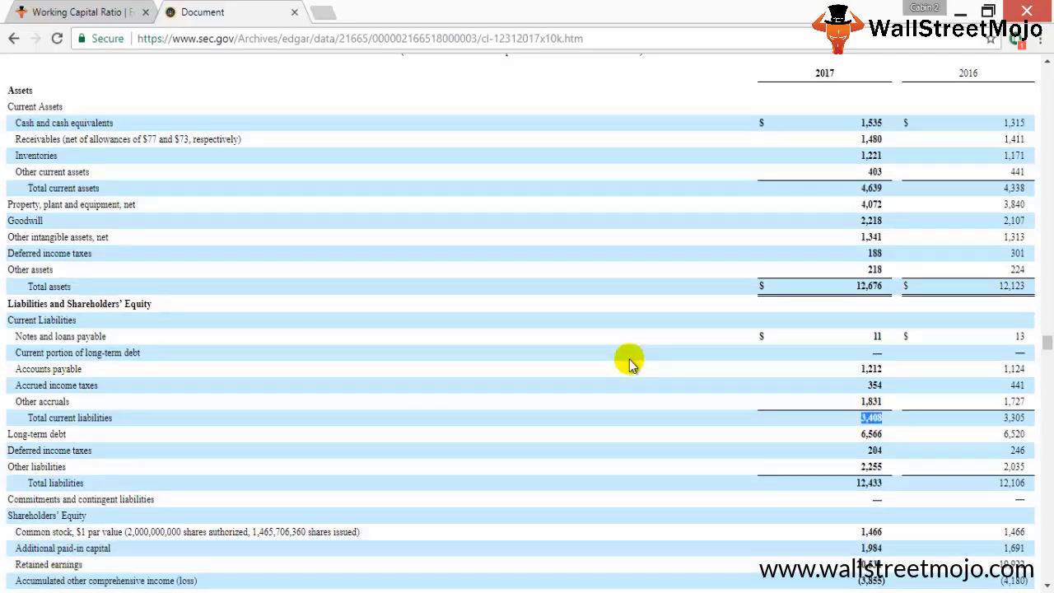
scroll(906, 371, down, 2)
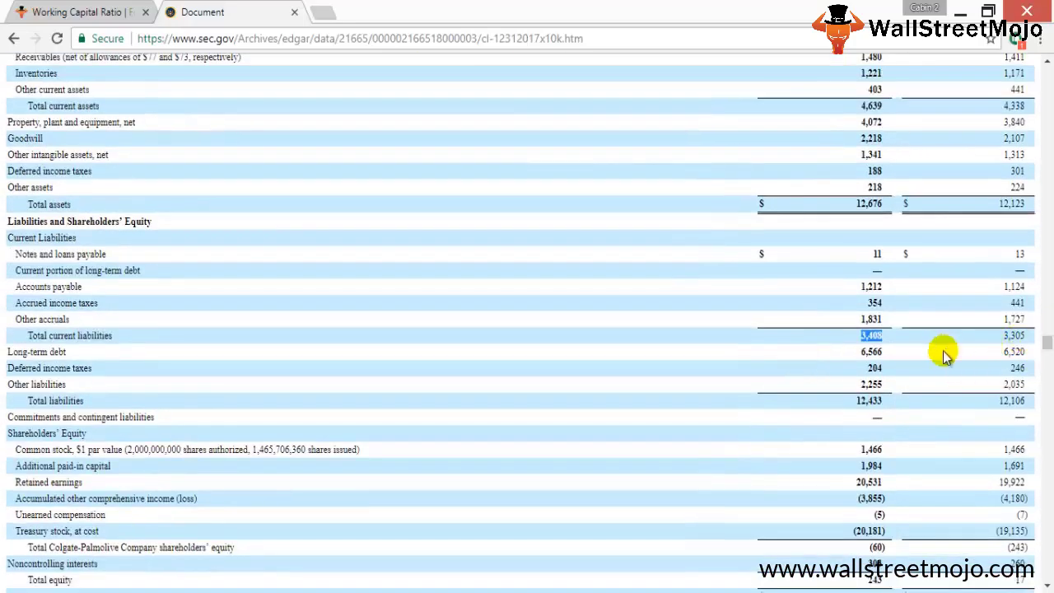
scroll(947, 363, up, 2)
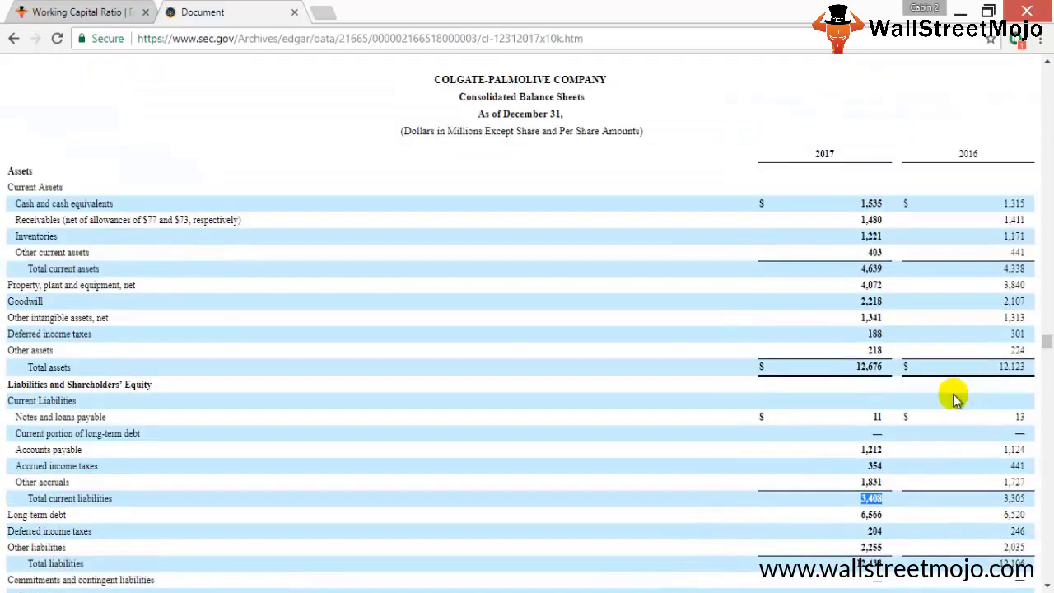
scroll(876, 323, down, 1)
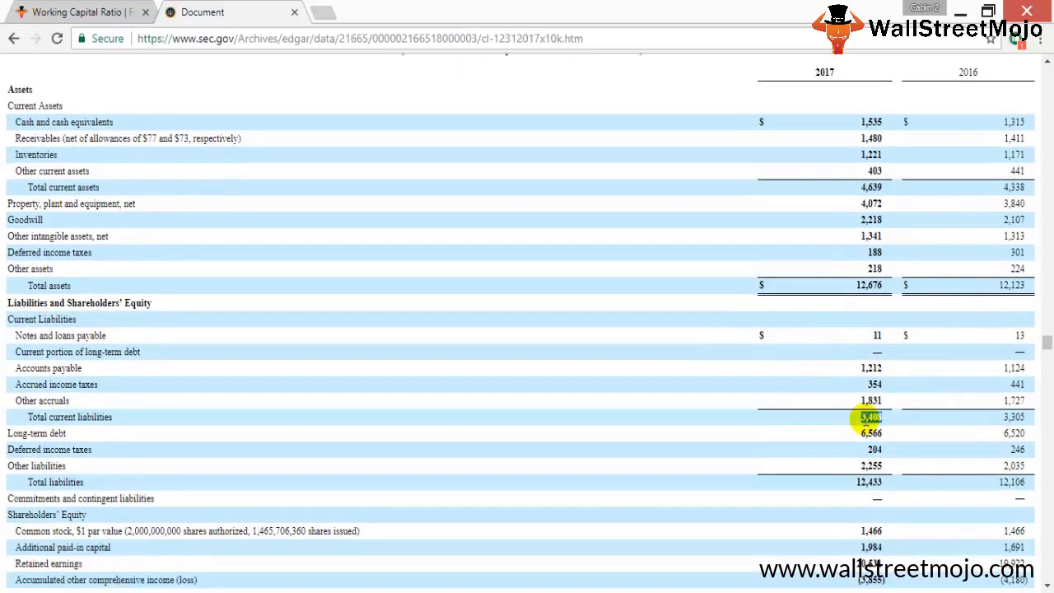
scroll(955, 412, up, 1)
scroll(967, 284, down, 1)
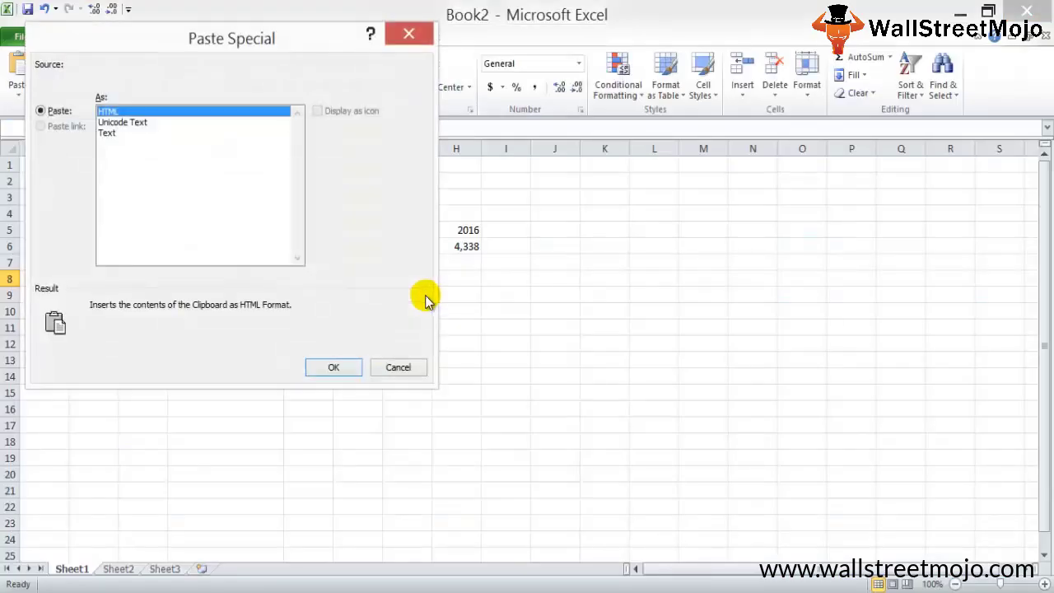
Step: Paste 3,408 as text into F8 and enter 3305 in H8
key(Down)
key(Down)
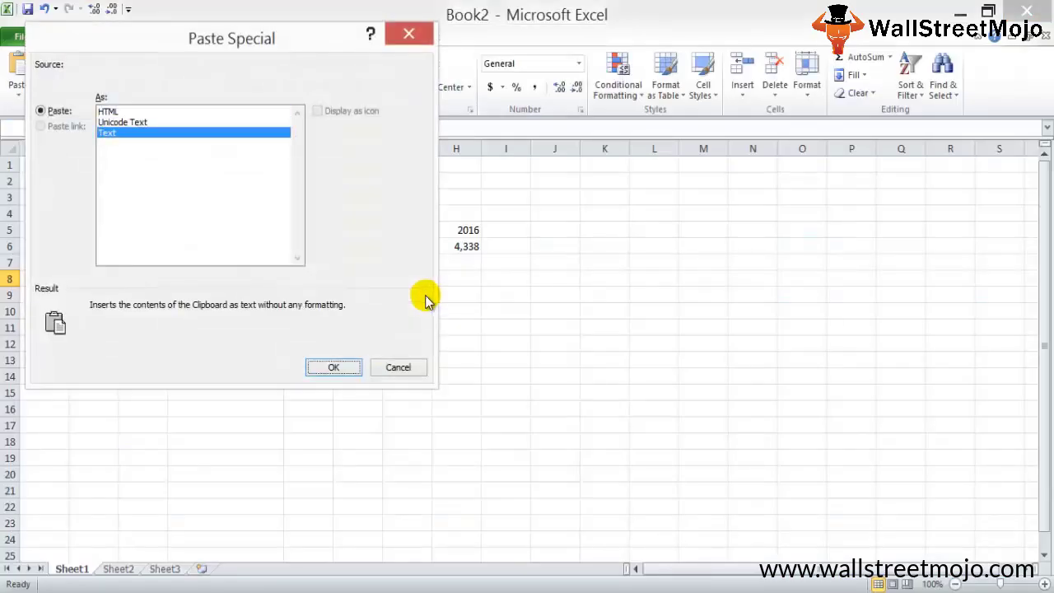
key(Return)
key(Right)
key(Right)
text(3305)
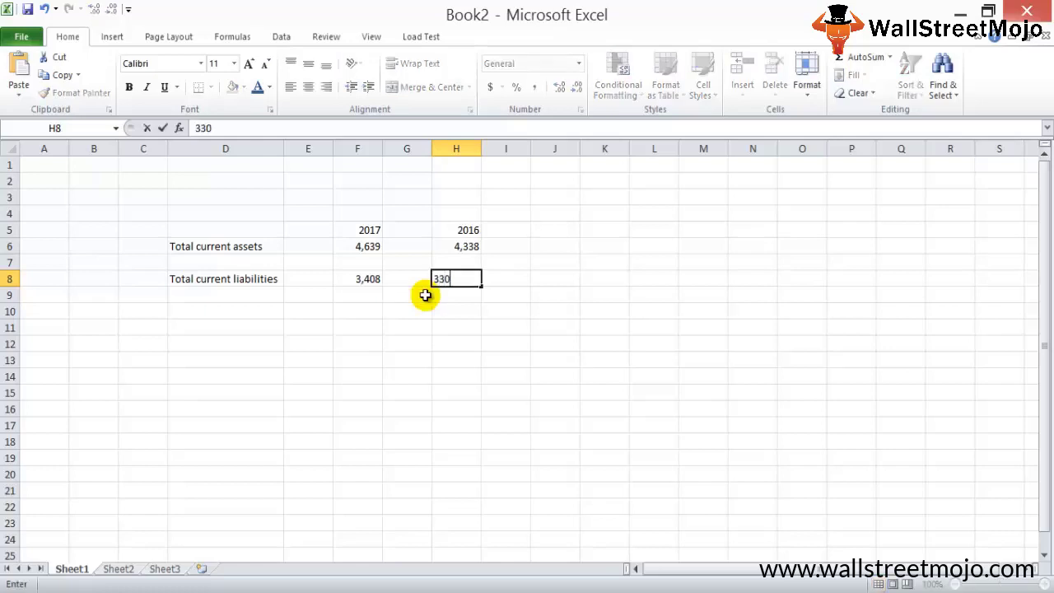
key(Return)
key(Up)
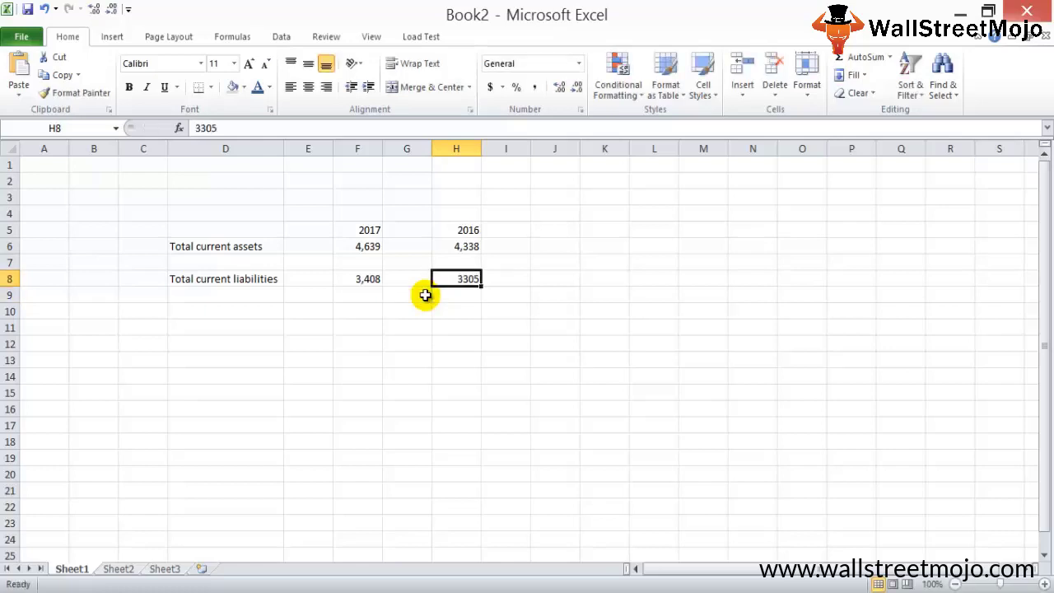
key(Down)
key(Down)
key(Down)
Step: Type 'Total current assets/Total current liabilities' into D10, correcting a typo along the way
key(Left)
key(Left)
key(Up)
key(Left)
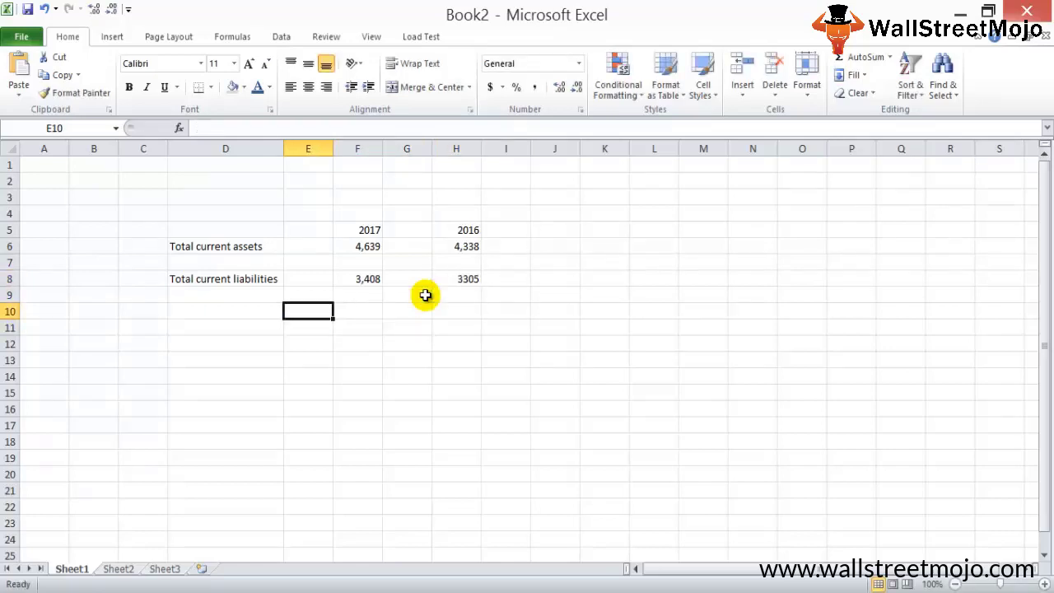
key(Left)
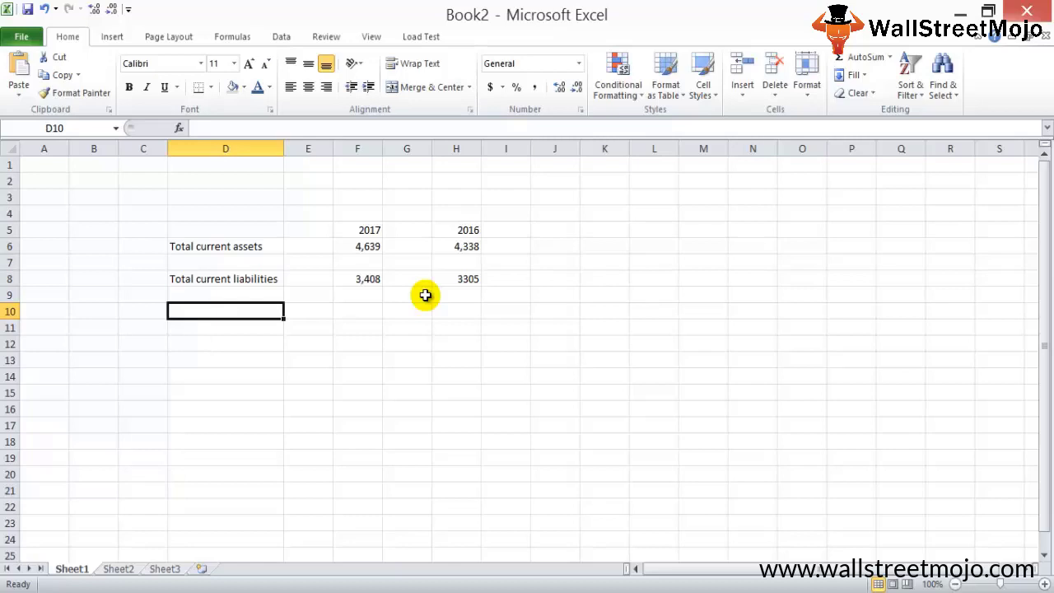
text(C)
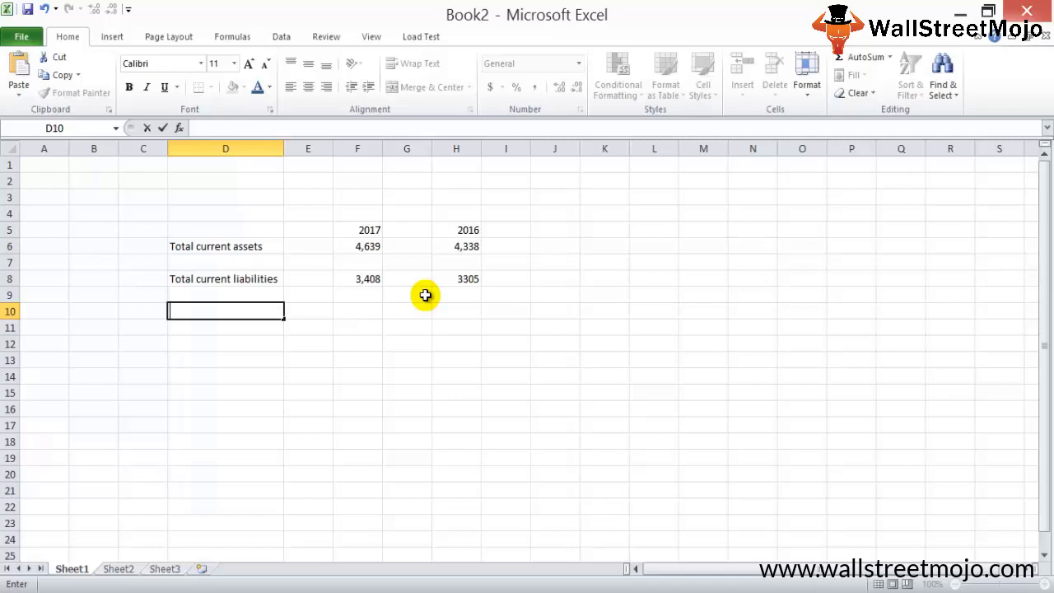
text(Totl)
text(al curre)
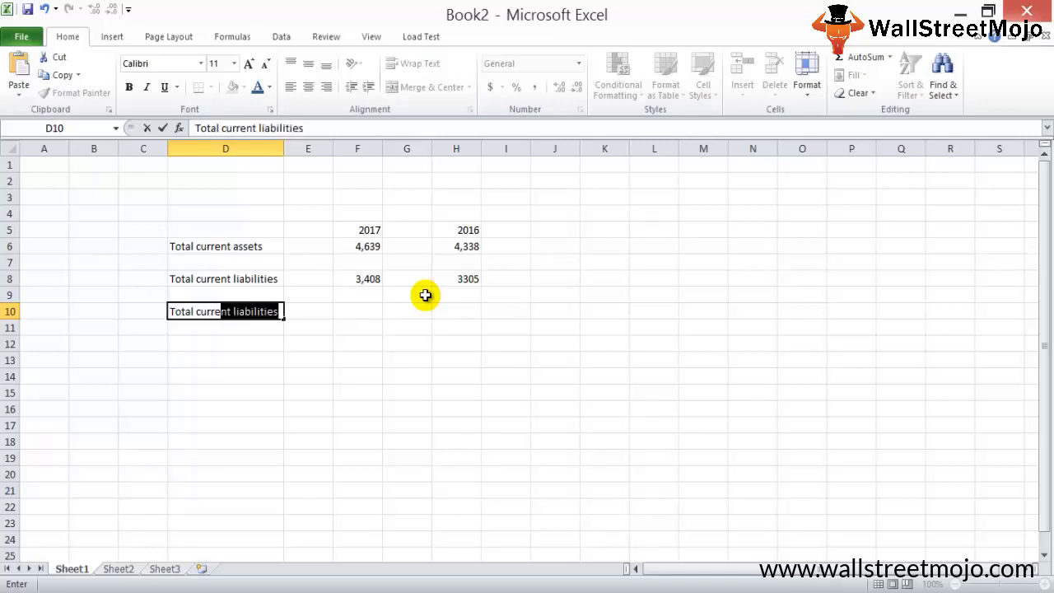
text(ent)
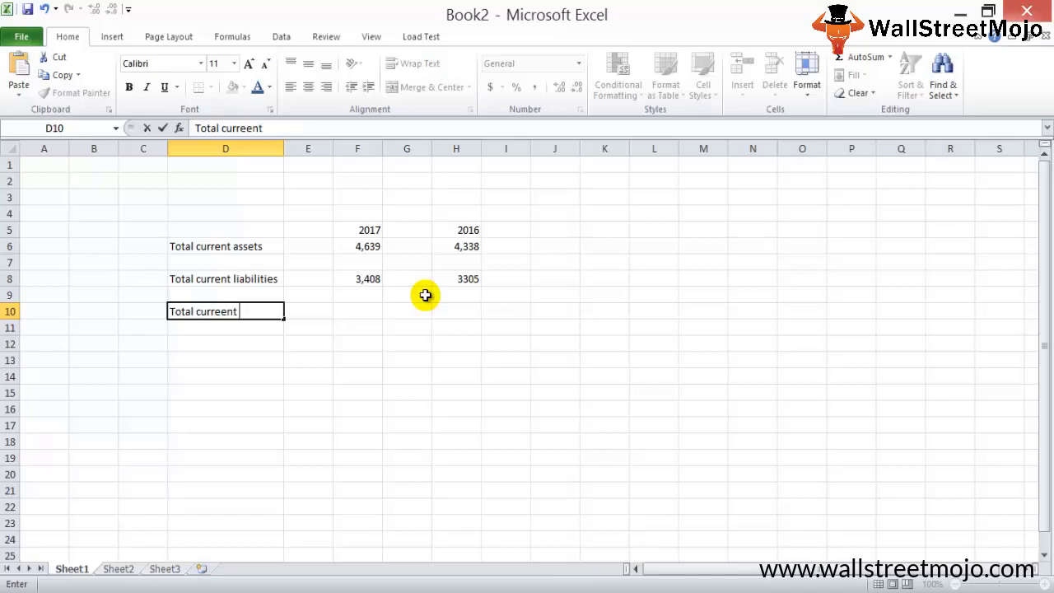
key(BackSpace)
key(BackSpace)
key(BackSpace)
text(nt )
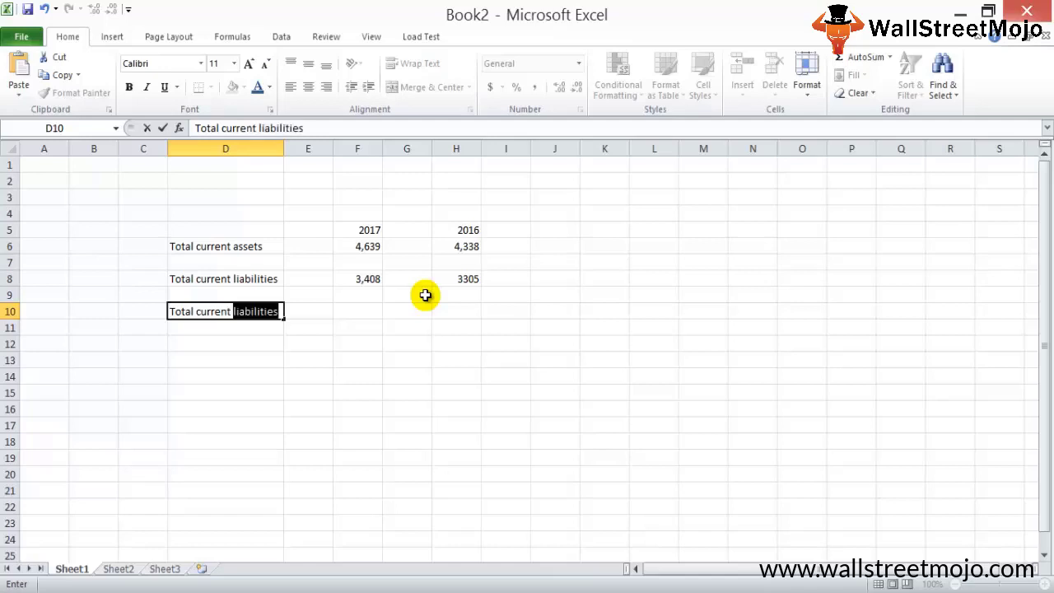
text(assets)
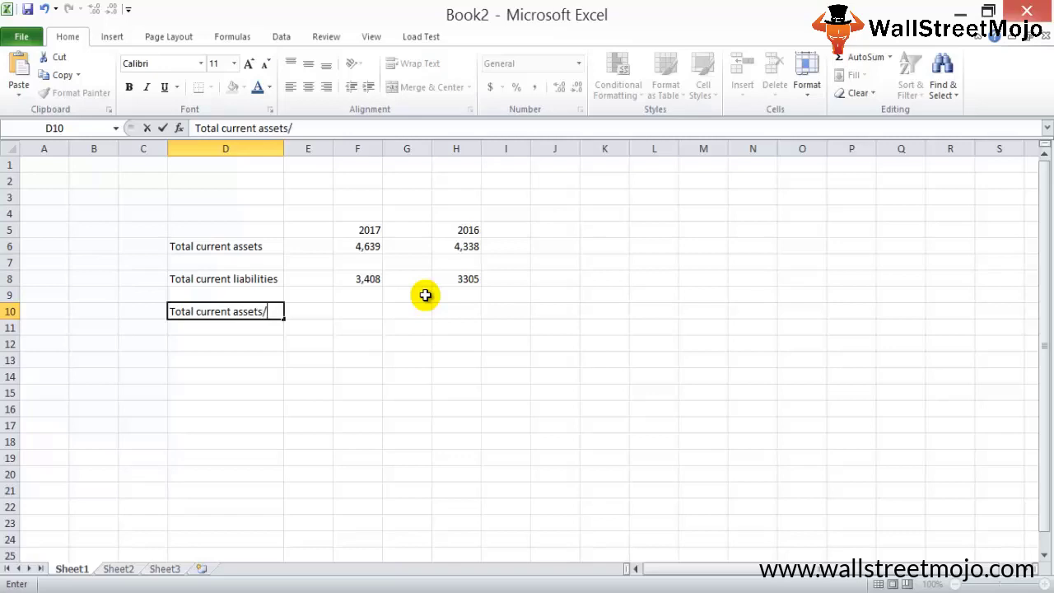
text(/Total current li)
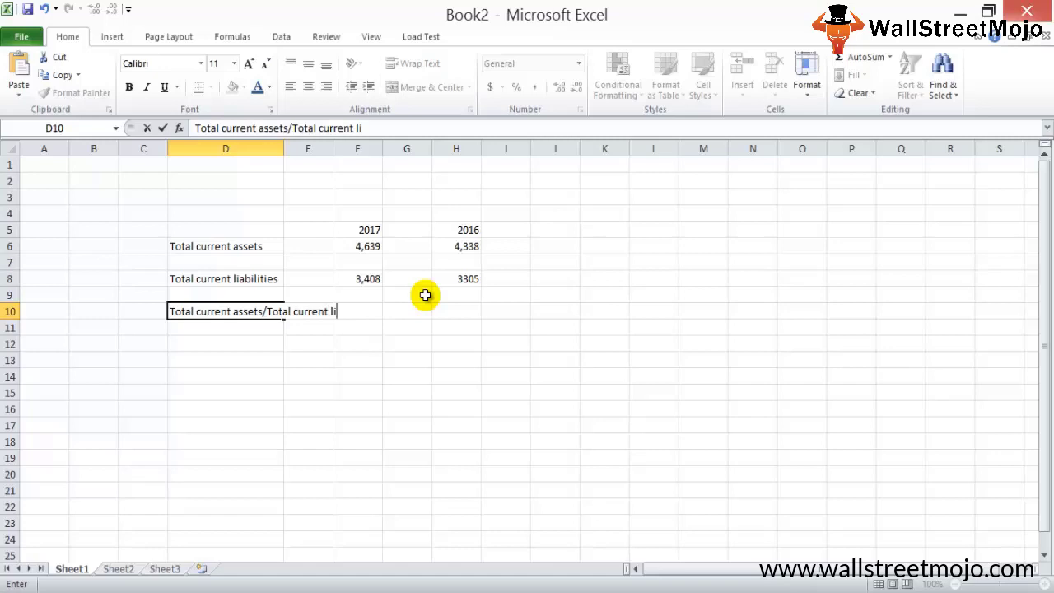
text(abilities)
key(Return)
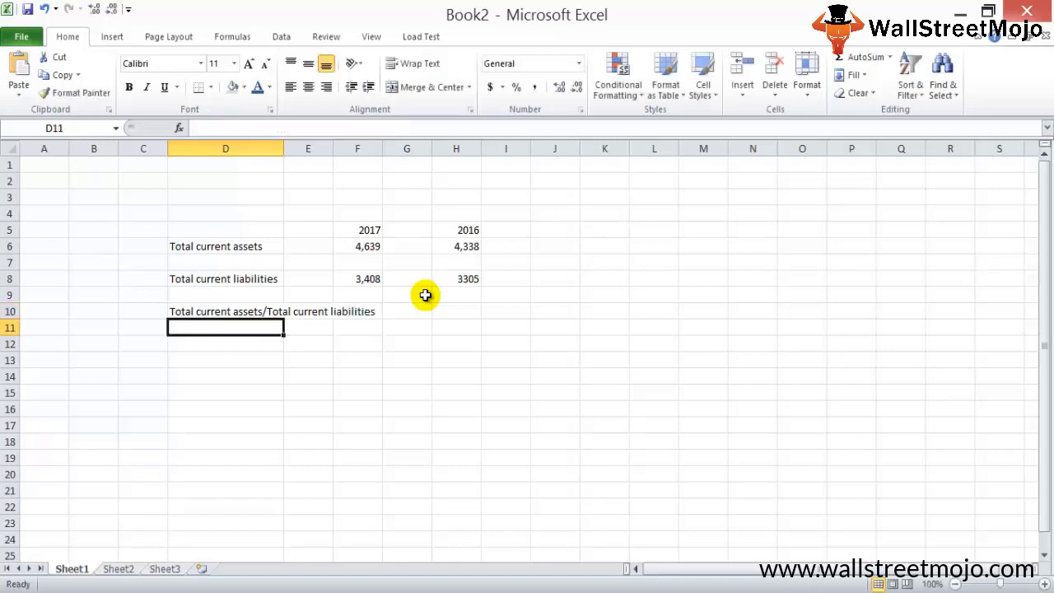
Step: Autofit column D so the working capital ratio label fits
key(Up)
key(alt+h)
key(o)
key(i)
key(Escape)
key(Down)
key(Up)
key(Right)
key(Right)
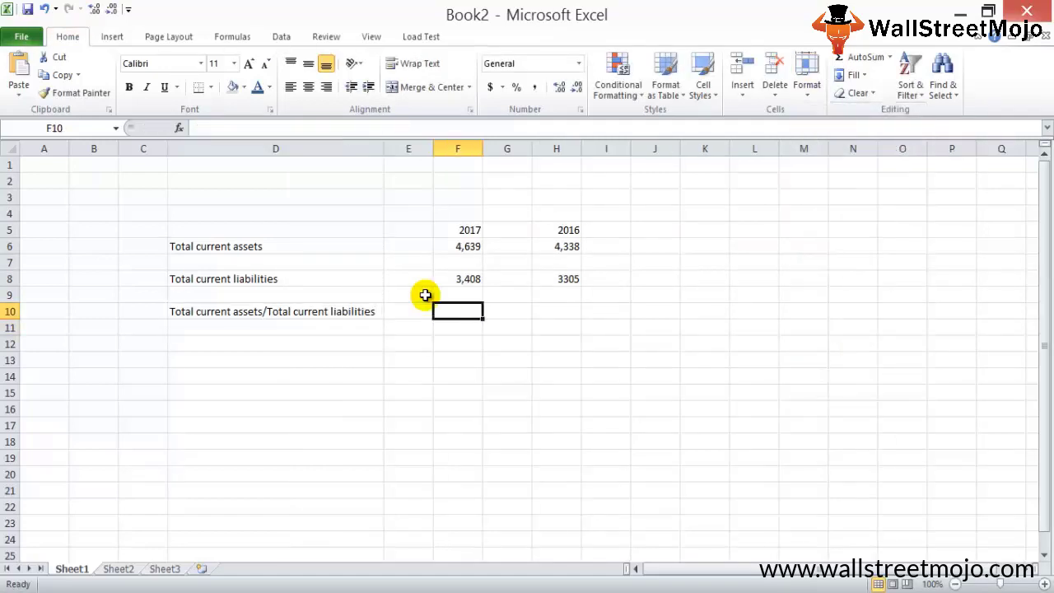
Step: Enter =F6/F8 in F10 and copy it to H10, giving ratios 1.361209 and 1.312557
text(=)
key(Up)
key(Up)
key(Up)
key(Up)
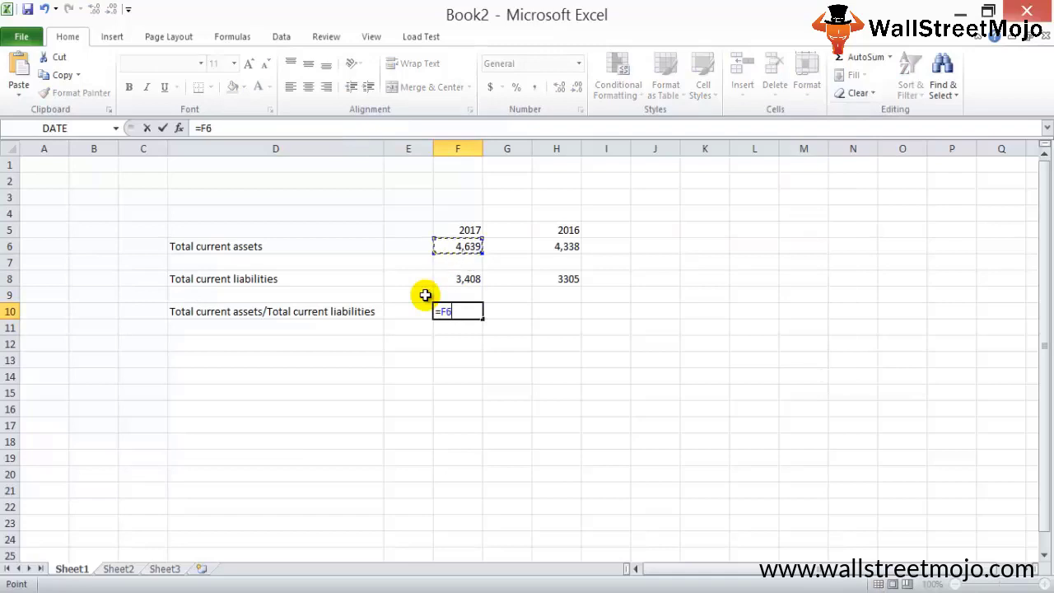
text(/)
key(Up)
key(Up)
key(ctrl+Return)
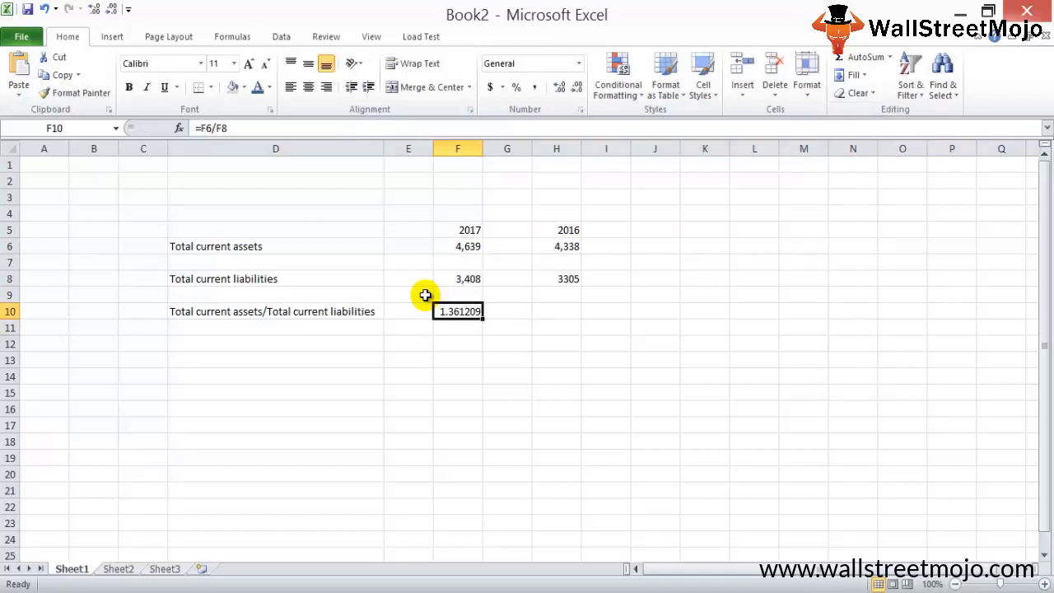
key(ctrl+c)
key(Right)
key(Right)
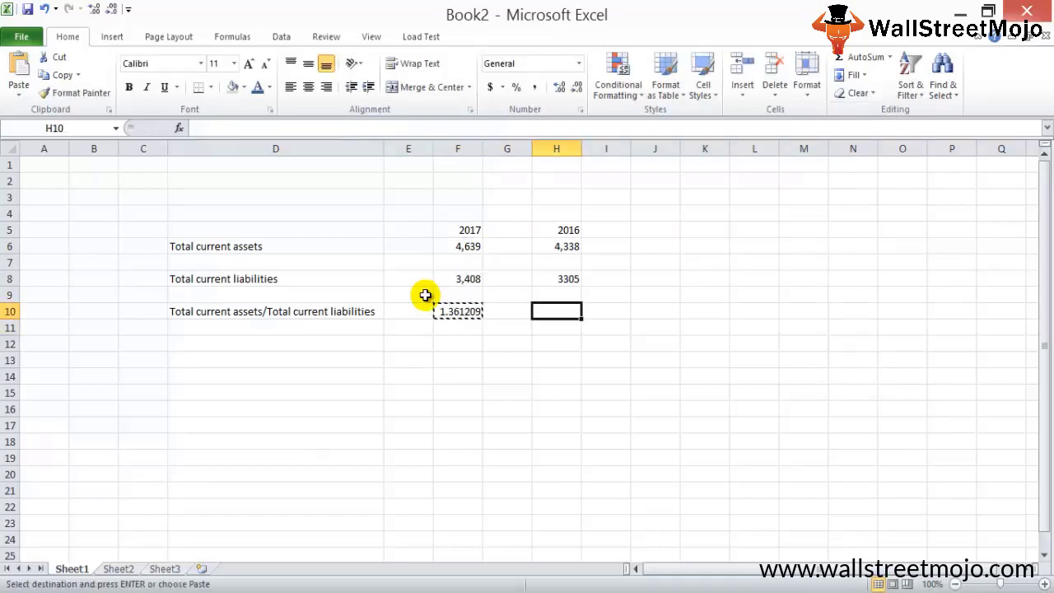
key(Return)
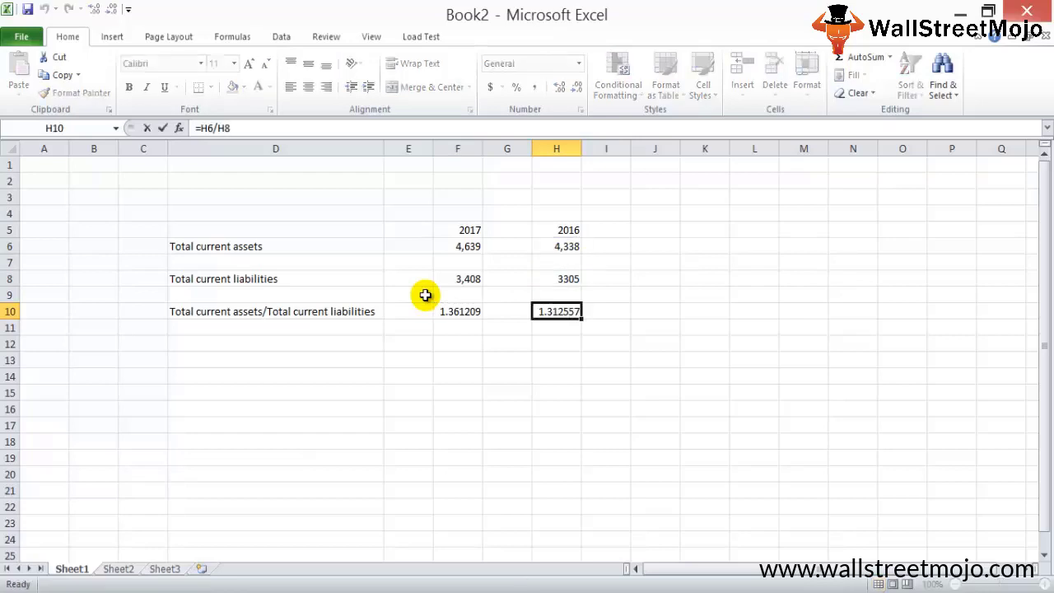
key(Left)
key(Left)
key(Right)
key(Right)
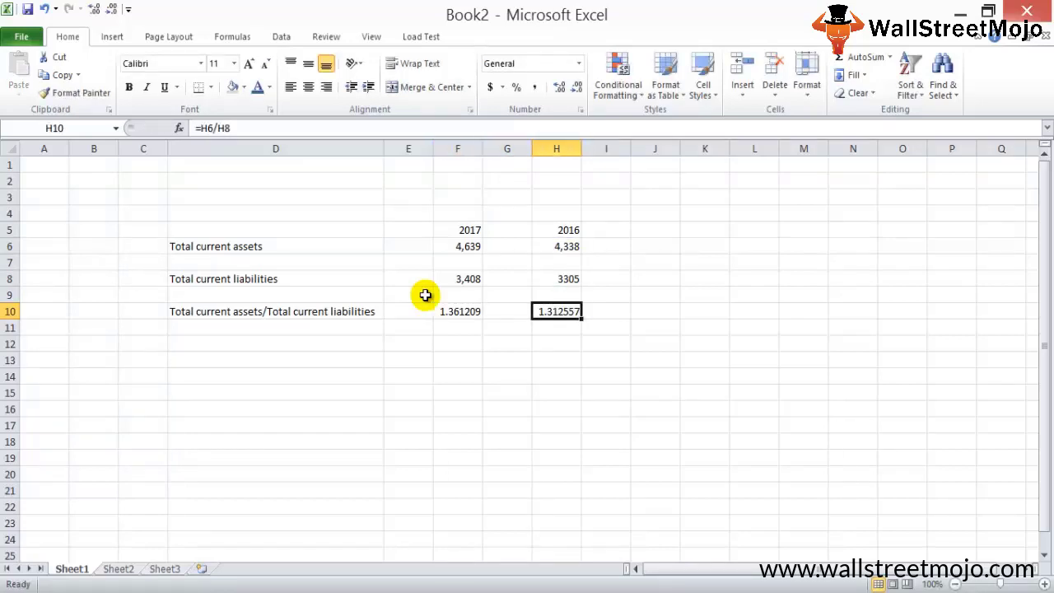
key(Left)
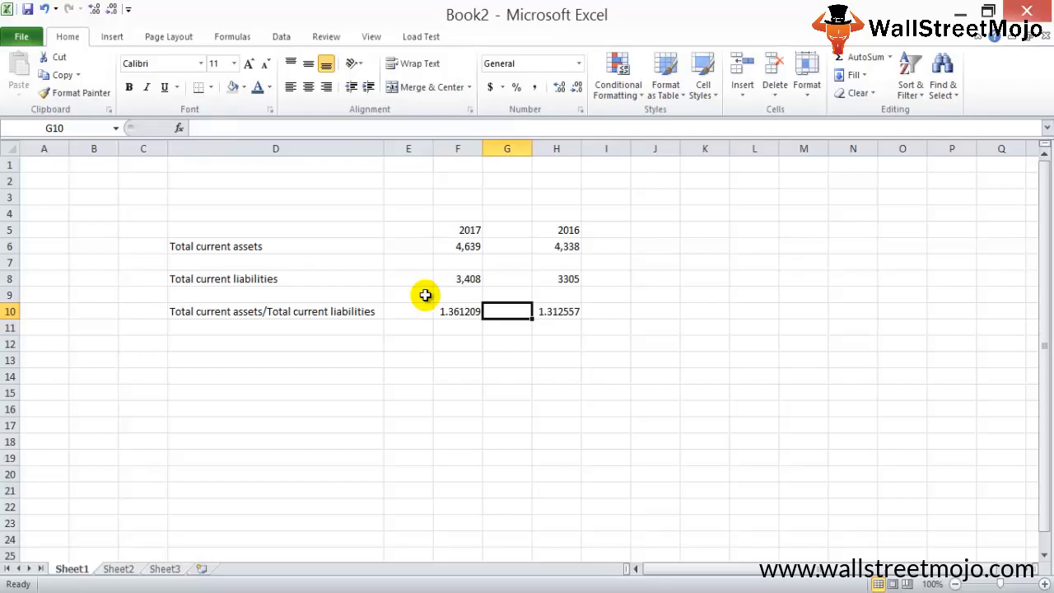
key(alt+Tab)
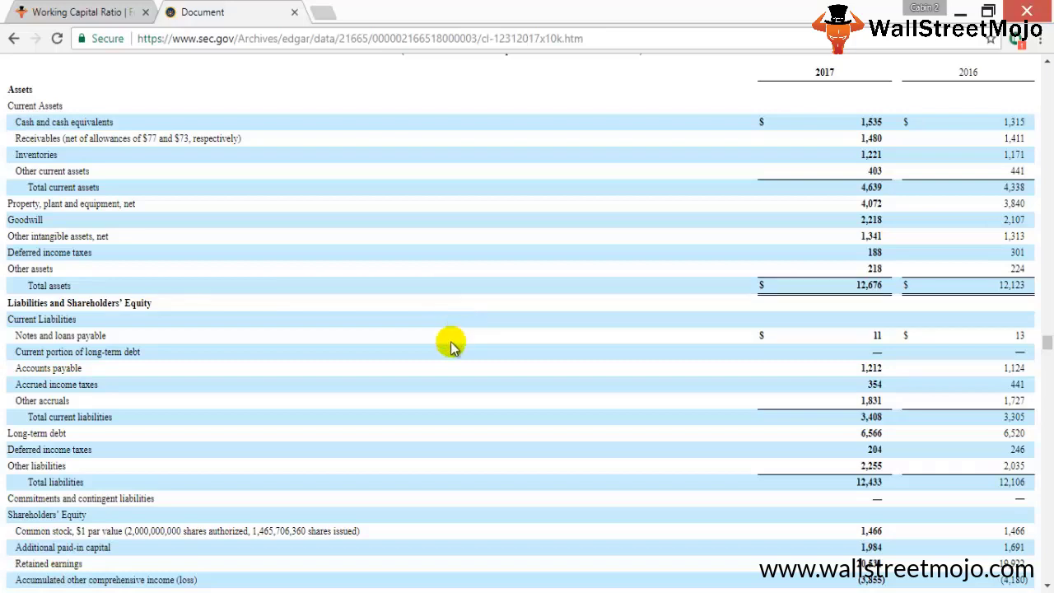
Step: Open a new blank Chrome tab beside the 10-K balance sheet page
scroll(476, 366, up, 1)
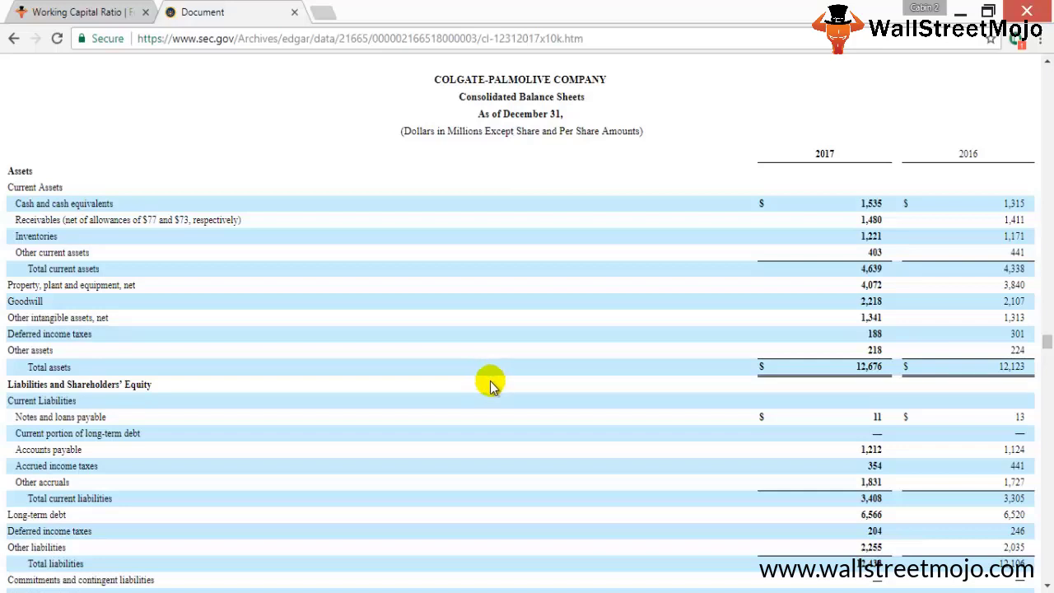
click(323, 12)
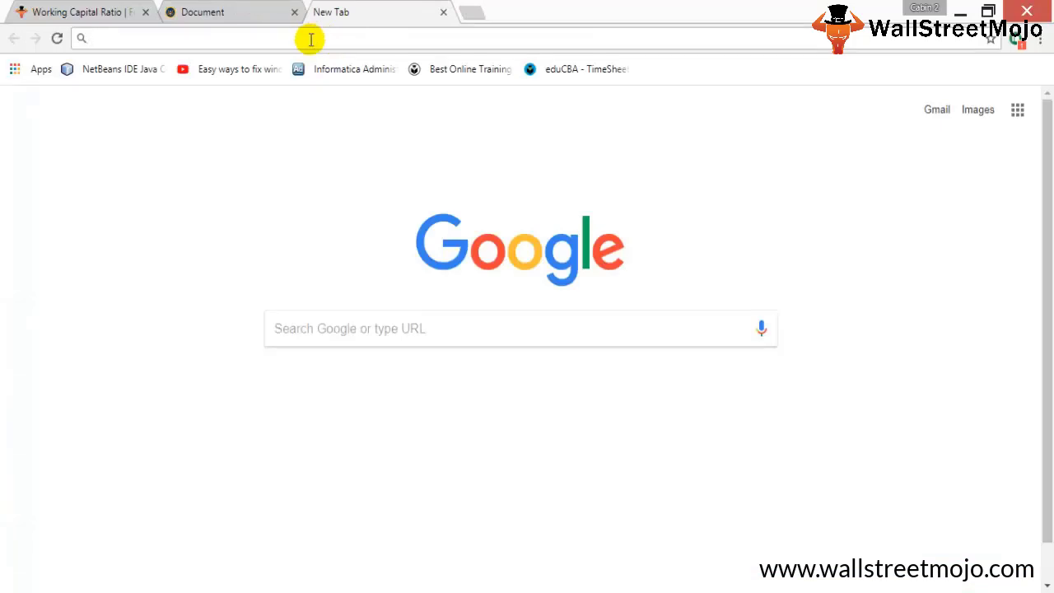
Step: Search the web for 'yahoofinance', then look up 'colgate' there and open the CL quote
text(yah)
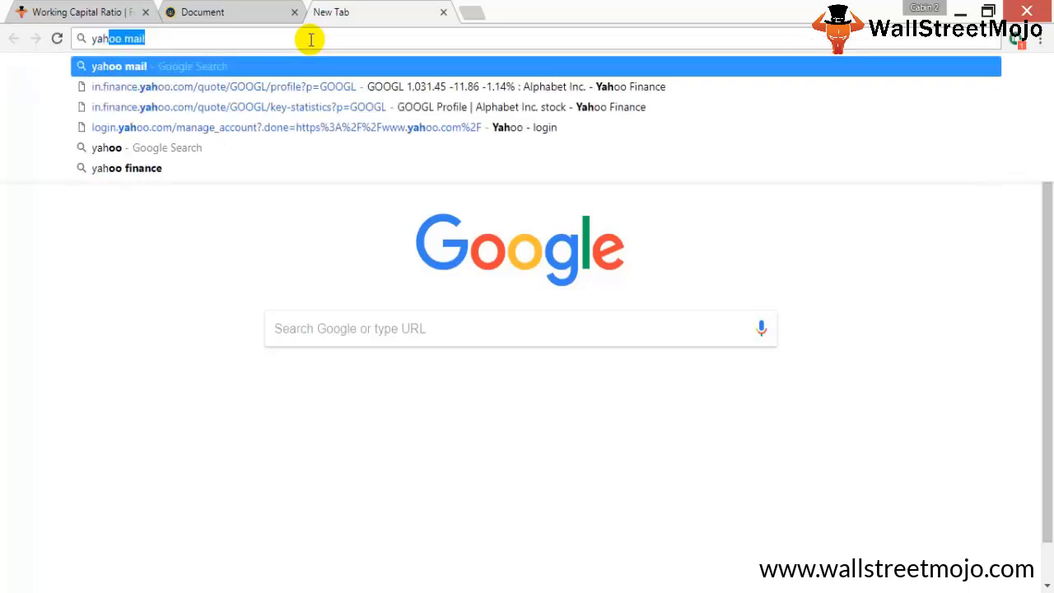
text(oofinance)
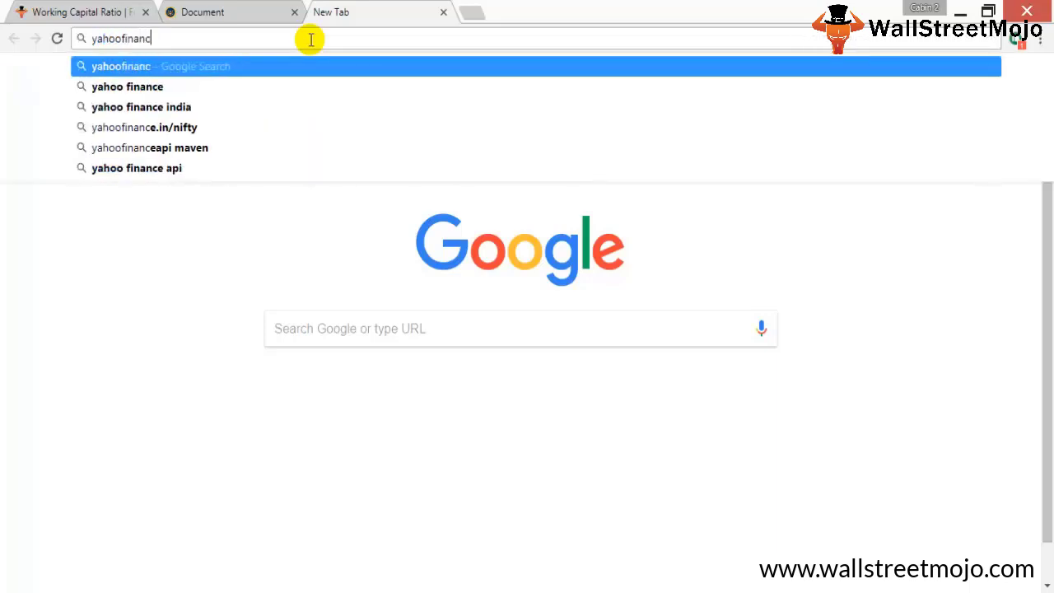
key(Return)
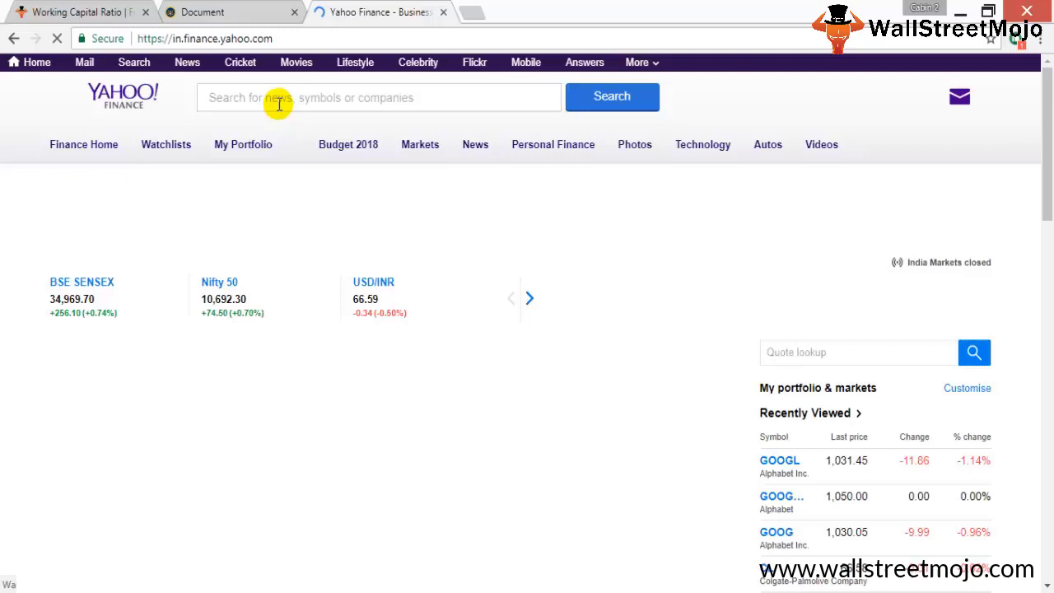
click(277, 101)
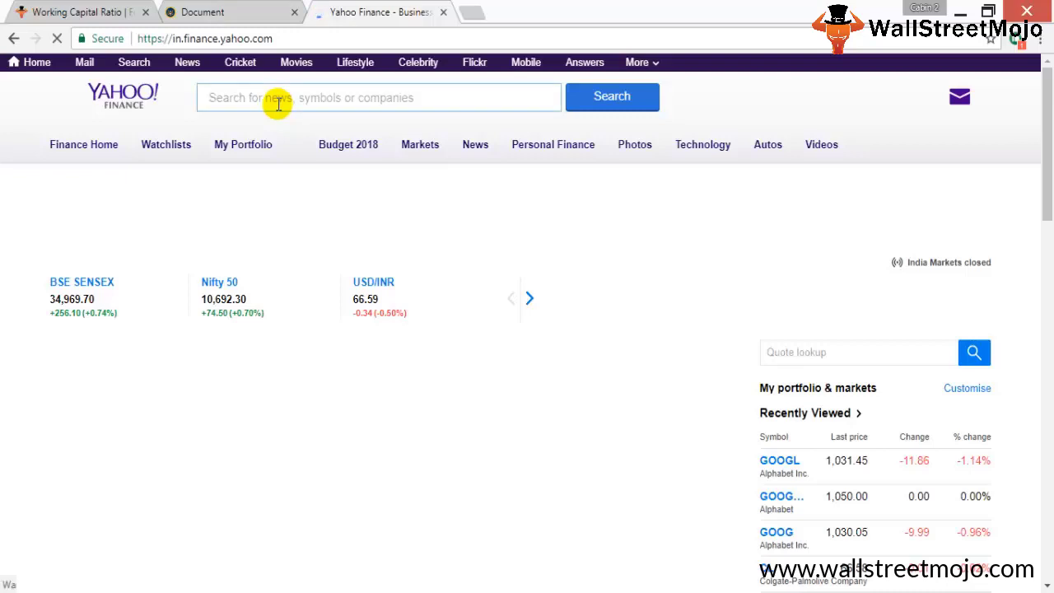
text(colgate)
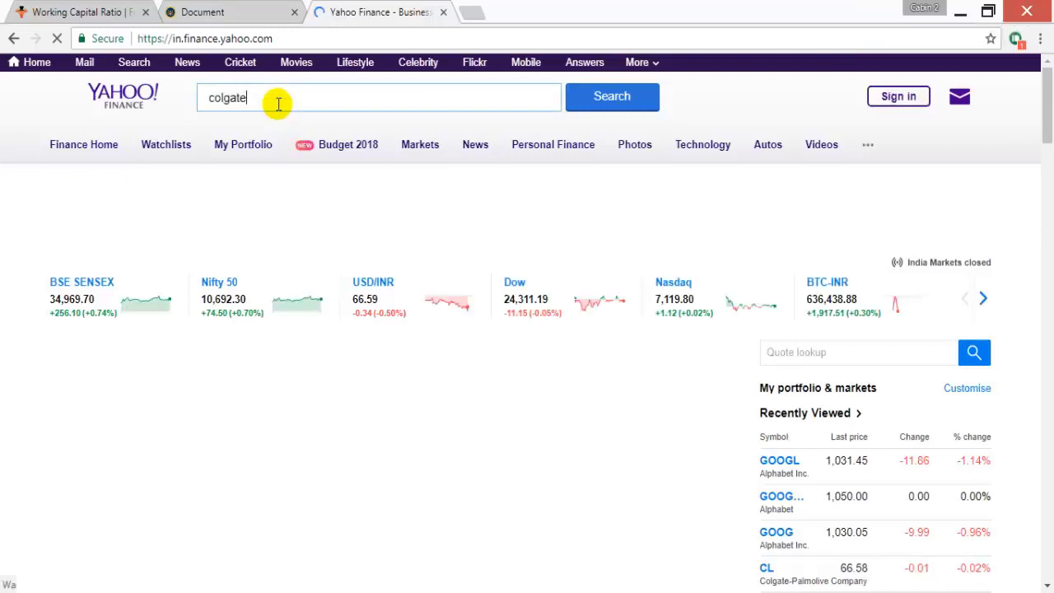
key(Down)
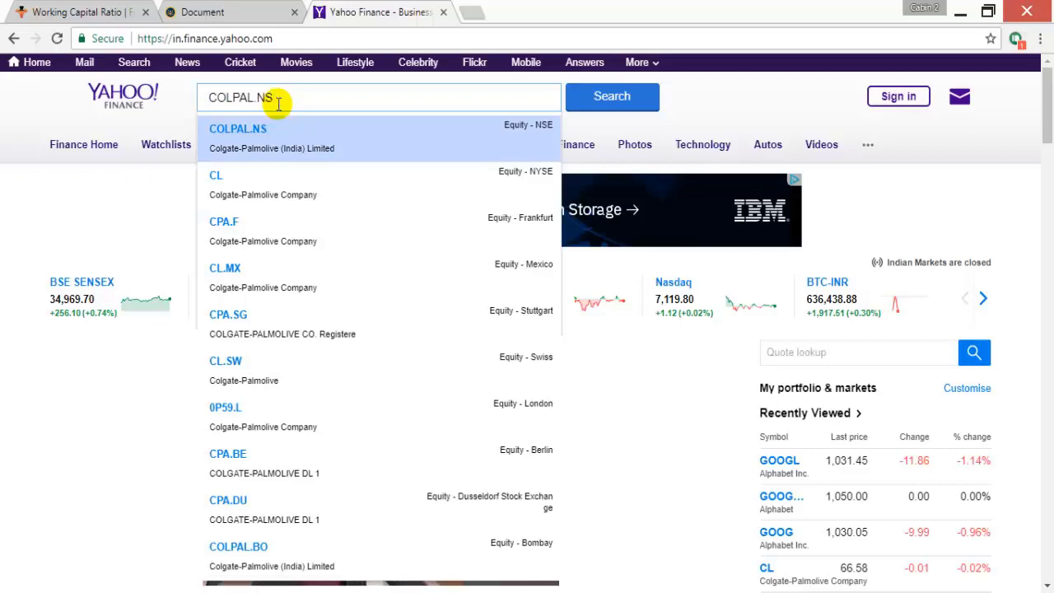
key(Down)
key(Return)
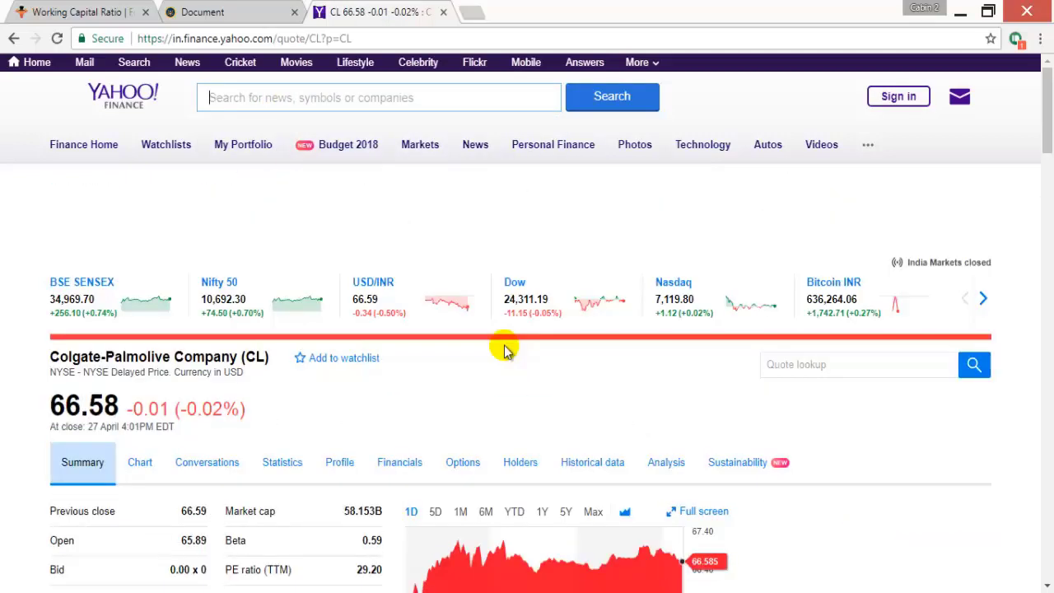
Step: Open Colgate-Palmolive's Profile page and highlight its industry and full-time employee count
scroll(381, 357, down, 3)
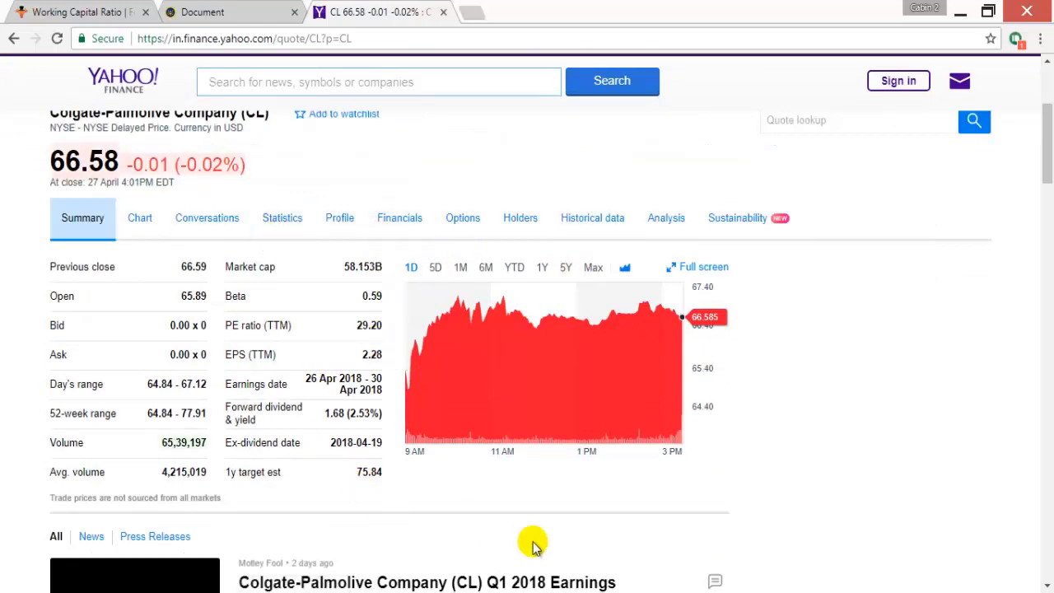
click(339, 228)
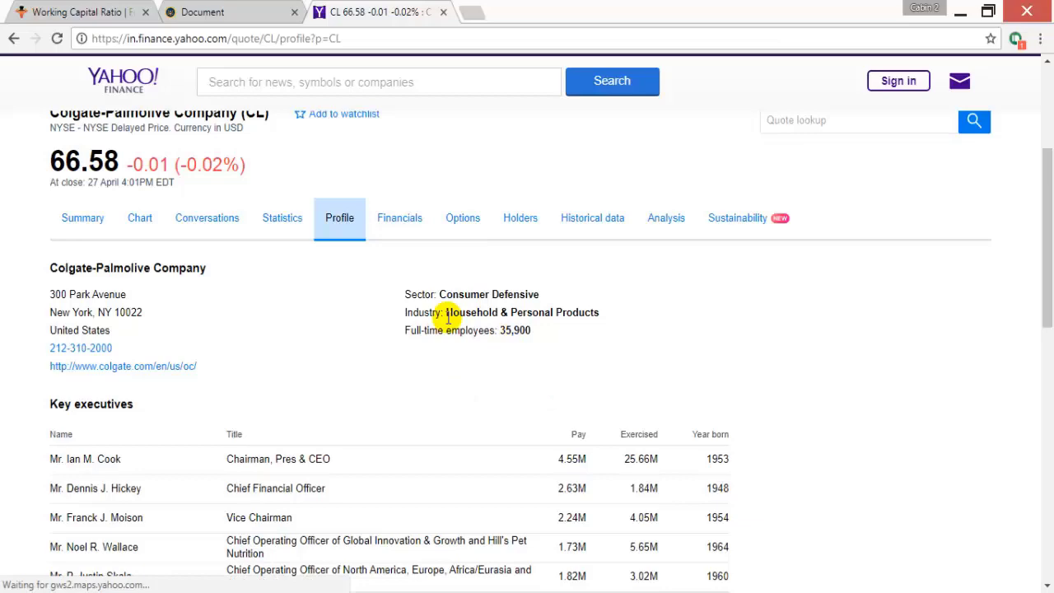
drag(447, 313, 625, 317)
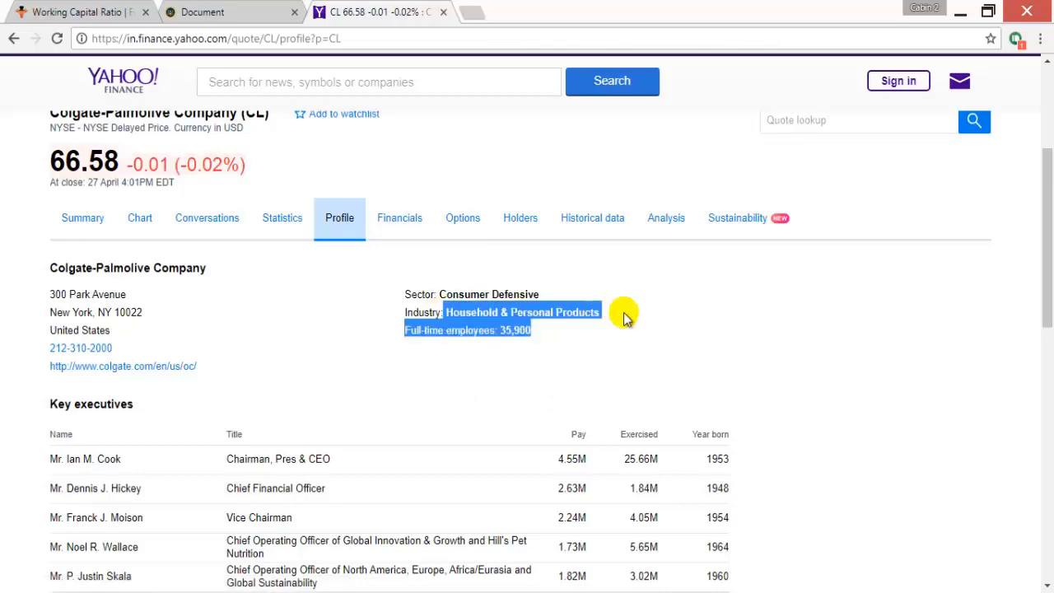
click(548, 354)
Step: Re-highlight the industry and employee lines, then scroll down to the Key executives table
scroll(455, 379, down, 3)
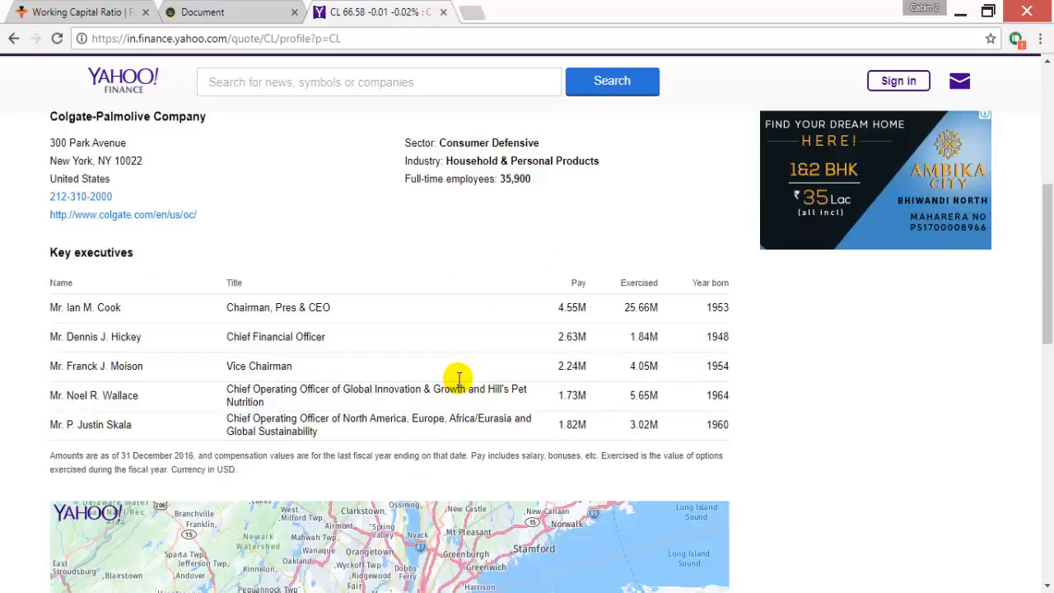
scroll(456, 378, up, 3)
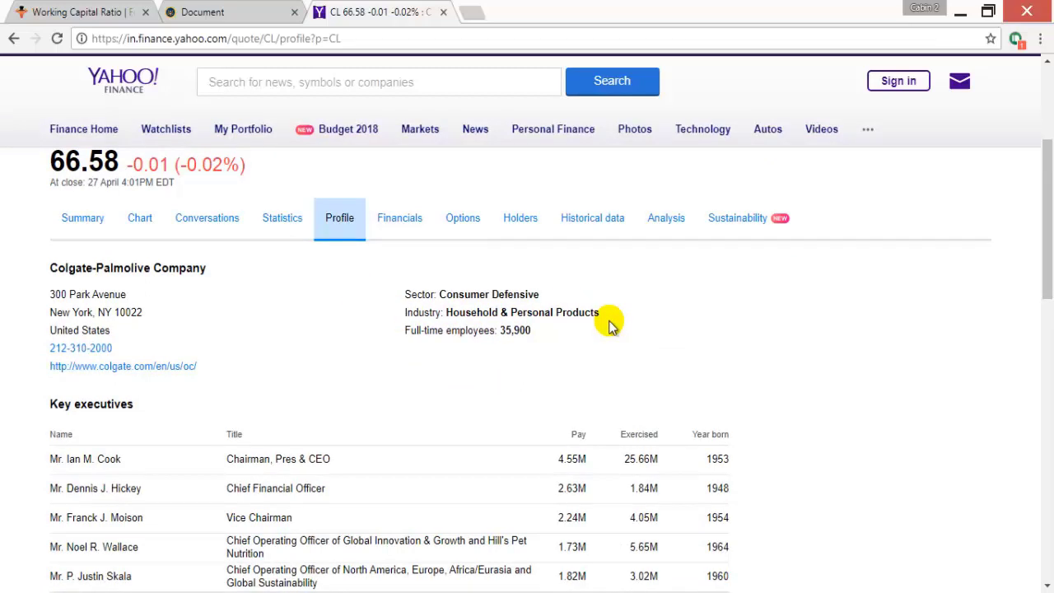
drag(606, 323, 394, 312)
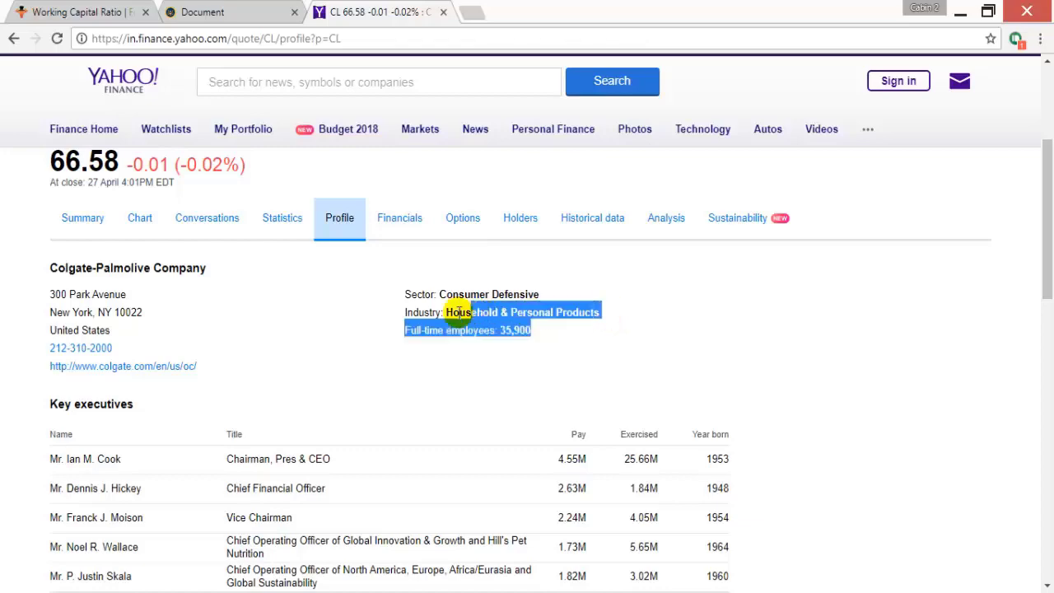
click(441, 336)
scroll(274, 312, up, 2)
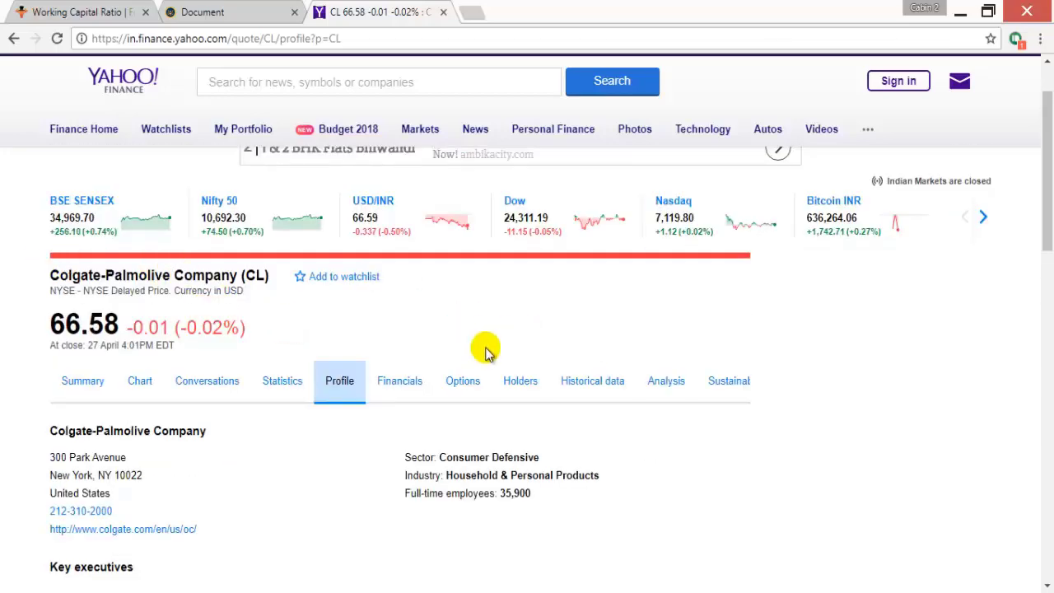
scroll(494, 363, down, 1)
scroll(521, 411, down, 1)
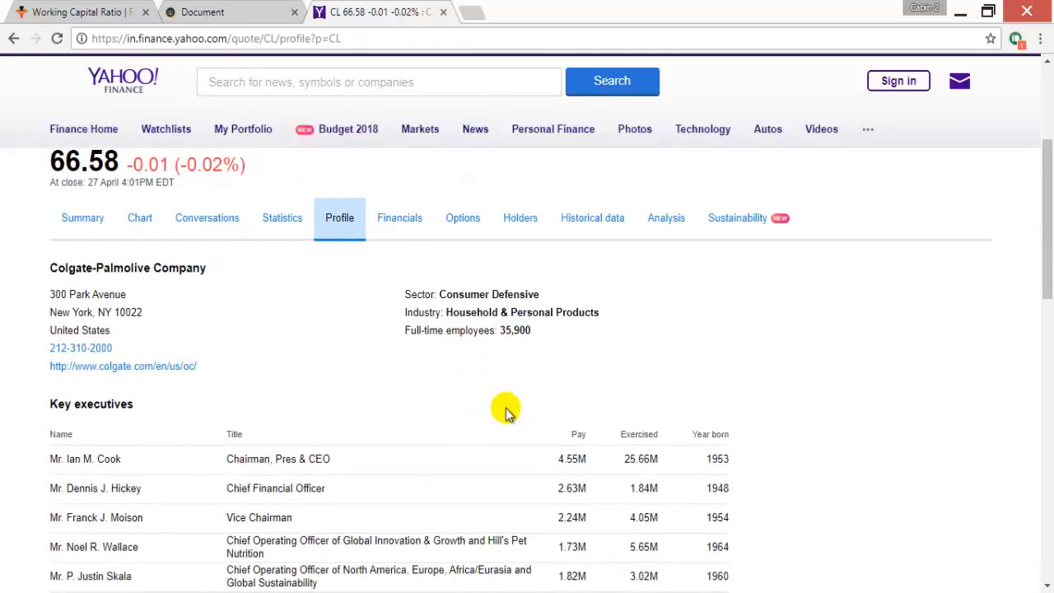